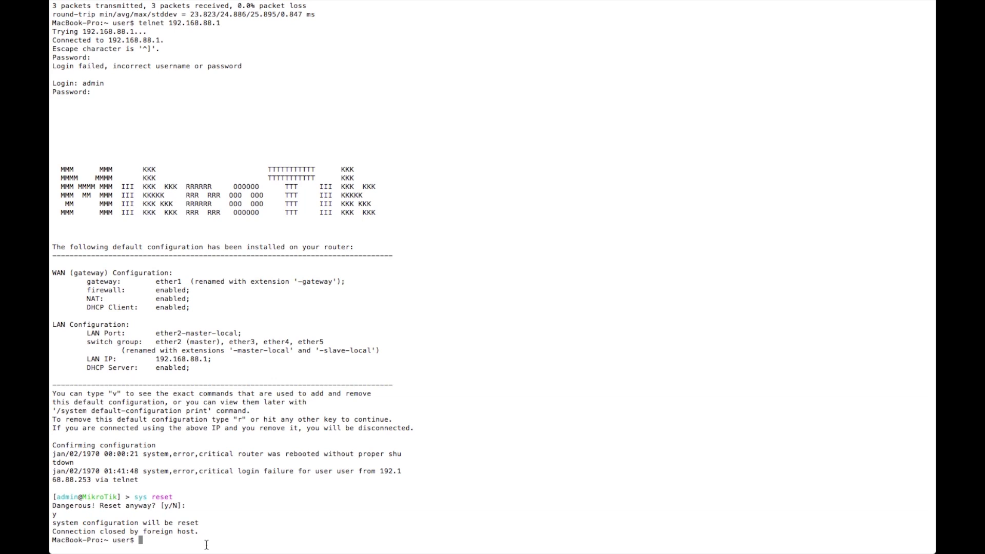
# Ping 192.168.88.1 until replies arrive, then stop to view the packet-loss statistics
pyautogui.write('ping 192.168.88.1')
pyautogui.press('Return')
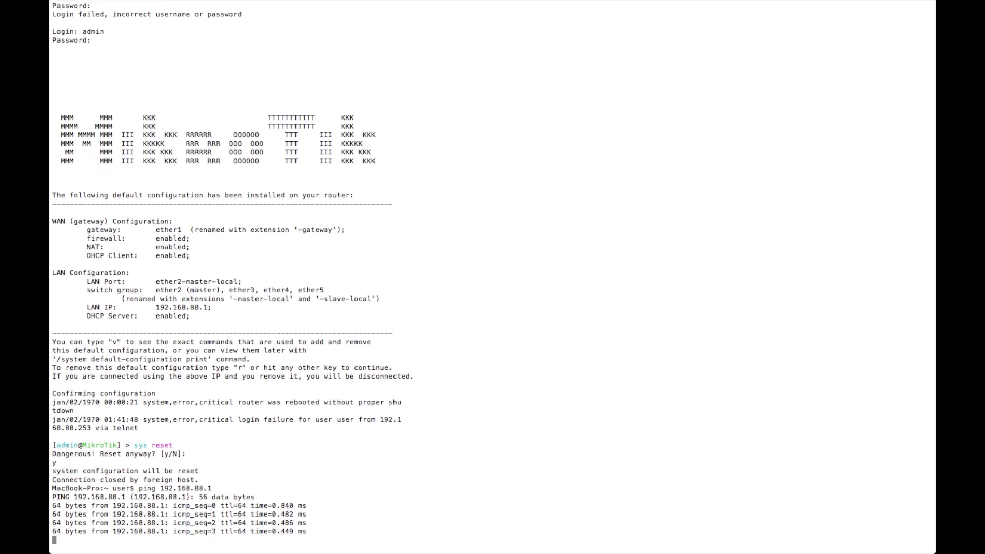
pyautogui.hotkey('ctrl', 'c')
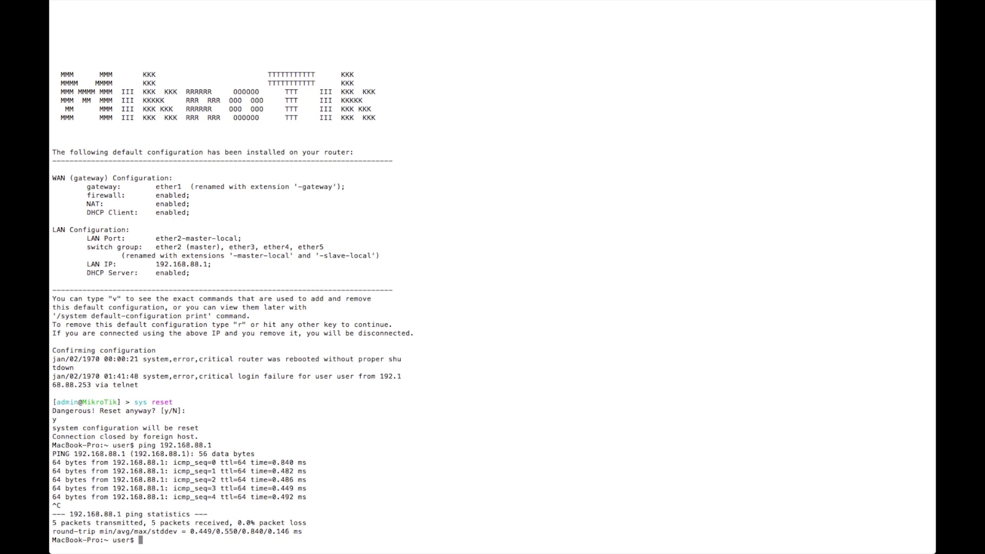
# Telnet to 192.168.88.1, submit an empty password, then enter admin at the new login prompt
pyautogui.write('telnet 192.168.88.1')
pyautogui.press('Return')
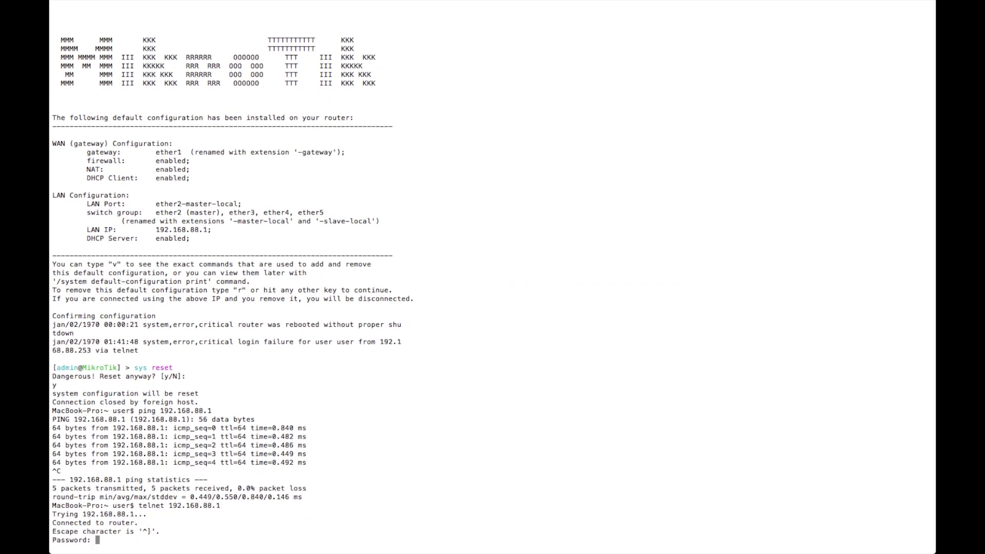
pyautogui.press('Return')
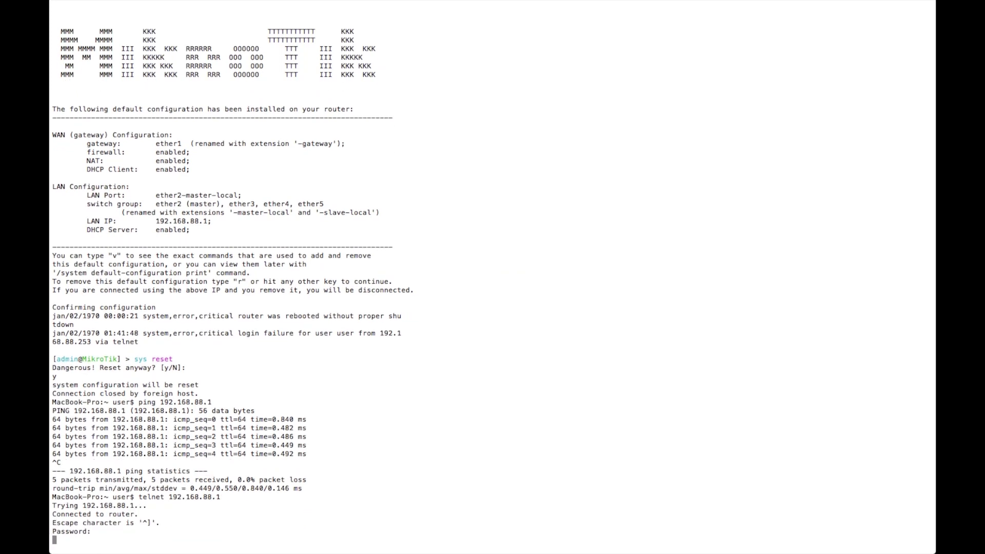
pyautogui.write('admin')
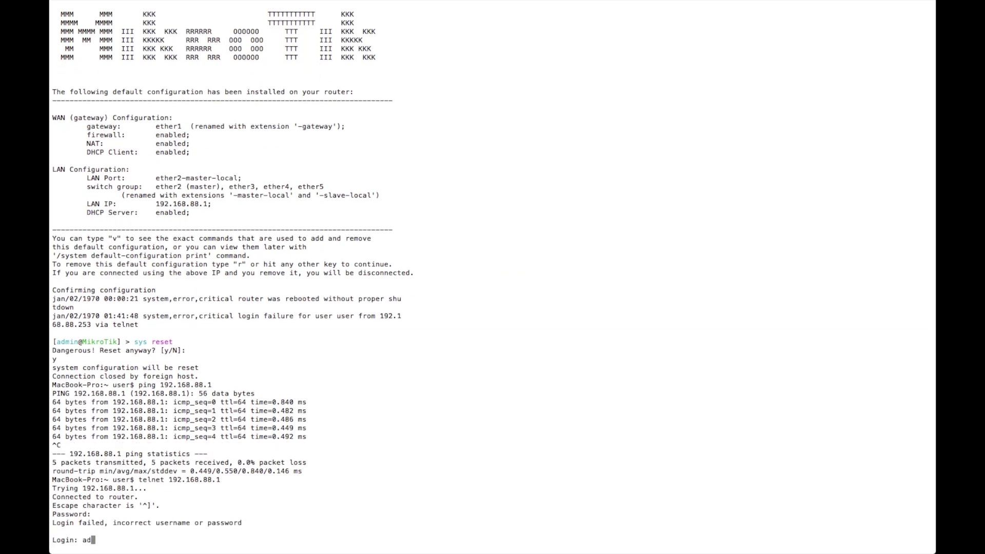
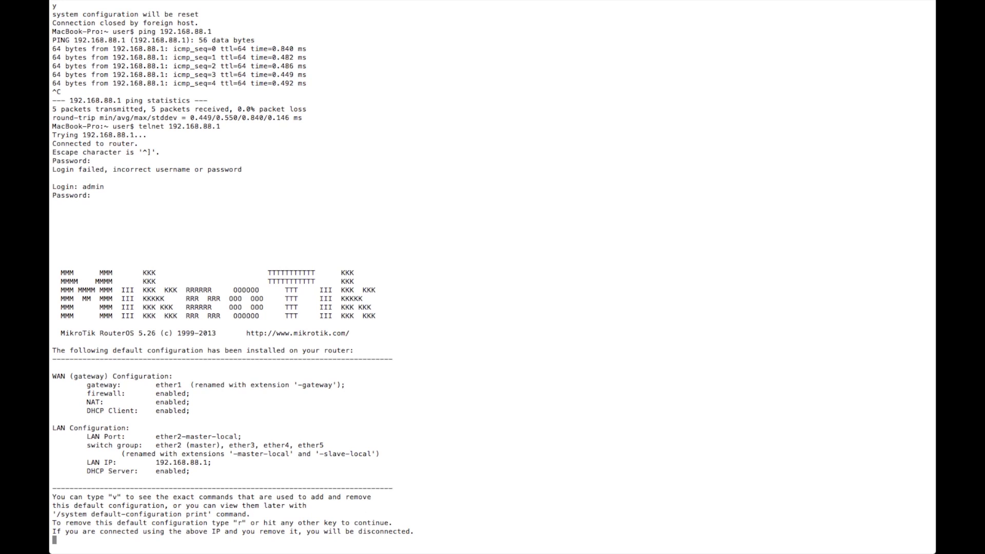
# Keep the default router configuration, list the root commands, and enter the /user menu
pyautogui.press('Return')
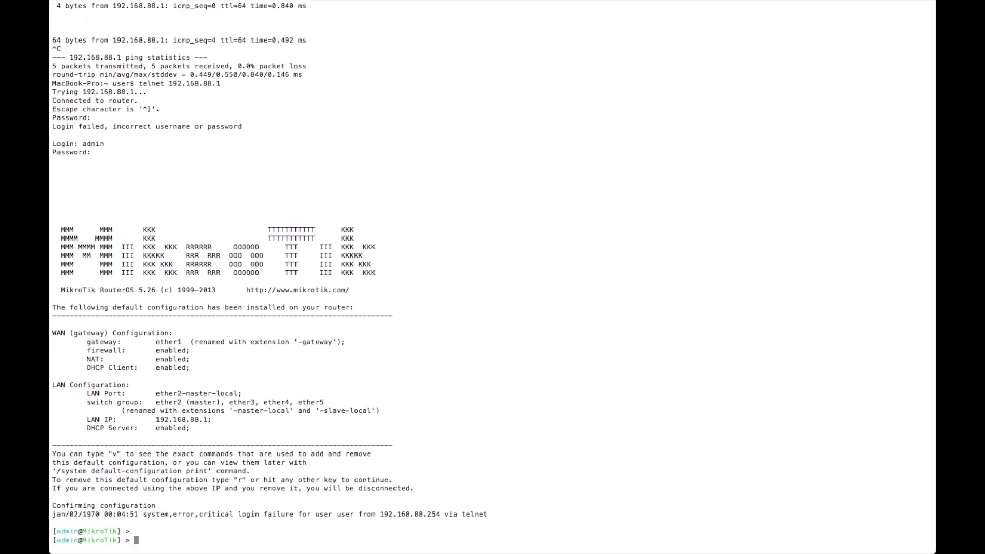
pyautogui.press('?')
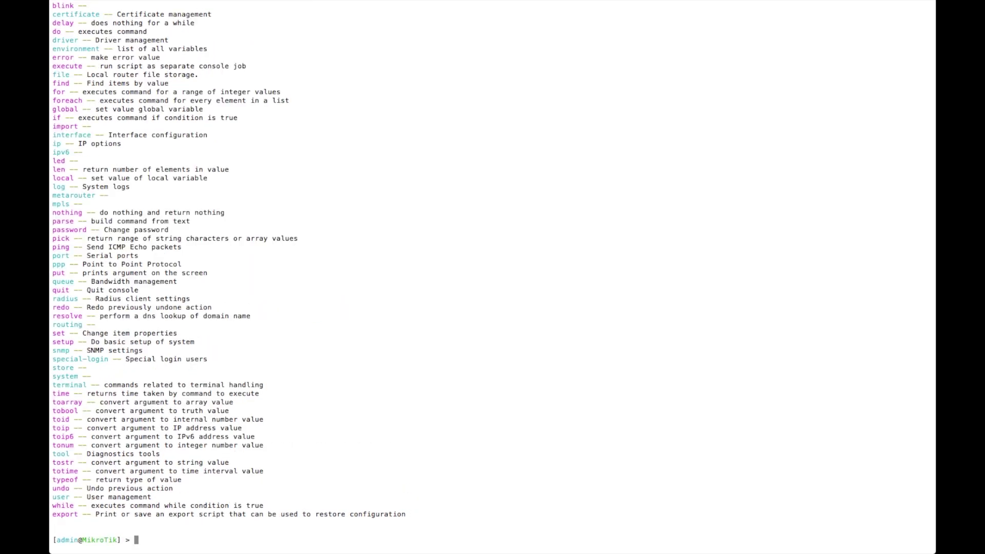
pyautogui.write('user')
pyautogui.press('Return')
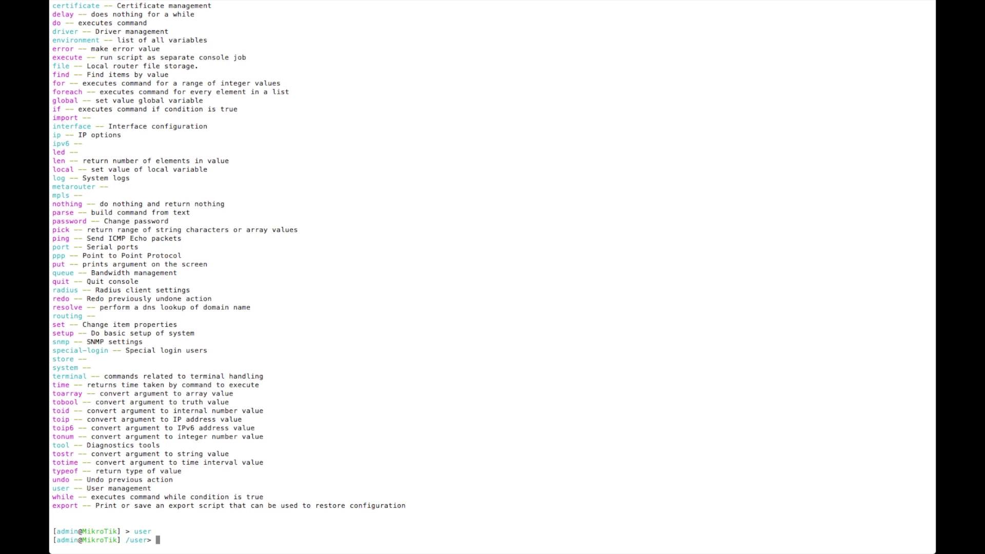
# Add a RouterOS user named 'user' in the full group
pyautogui.write('add')
pyautogui.press('Return')
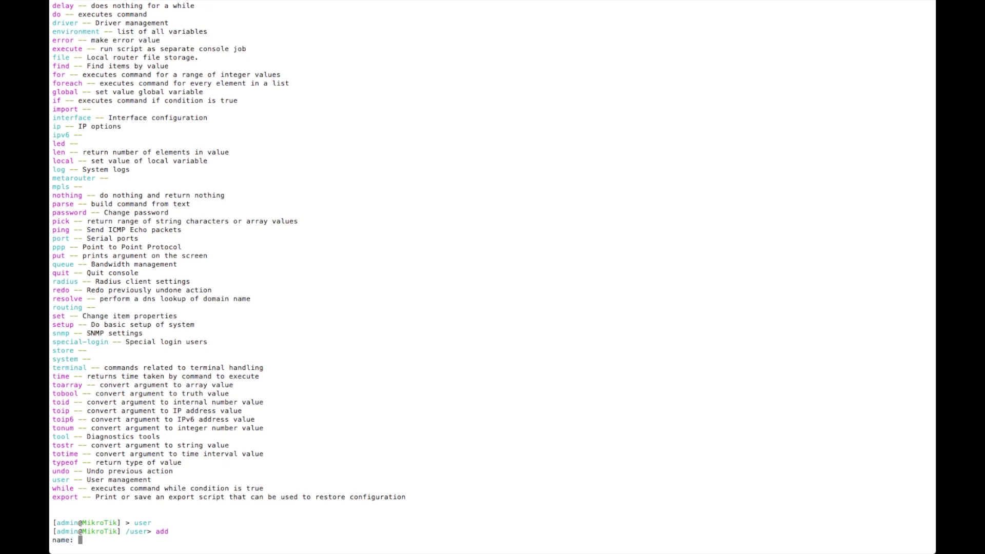
pyautogui.write('user')
pyautogui.press('Return')
pyautogui.write('f')
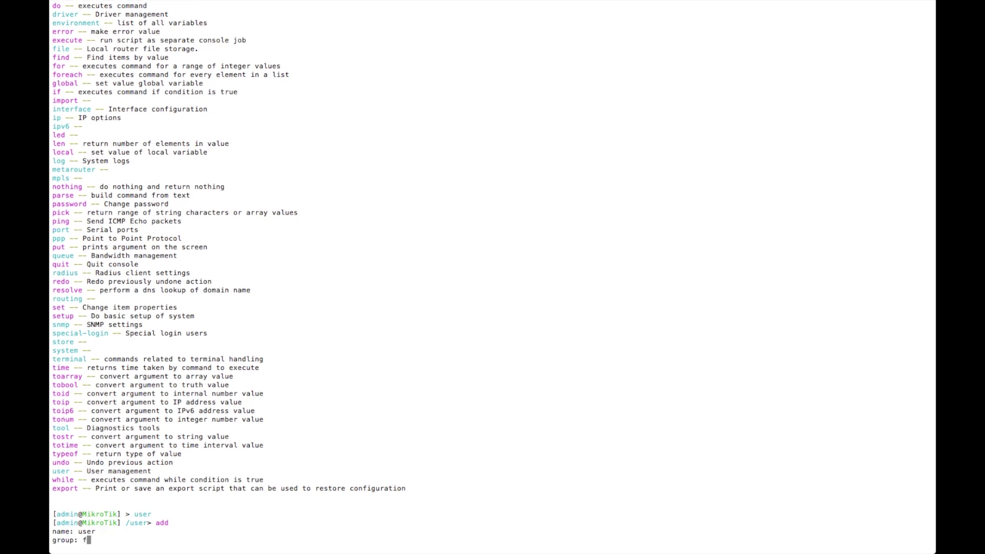
pyautogui.write('ull')
pyautogui.press('Return')
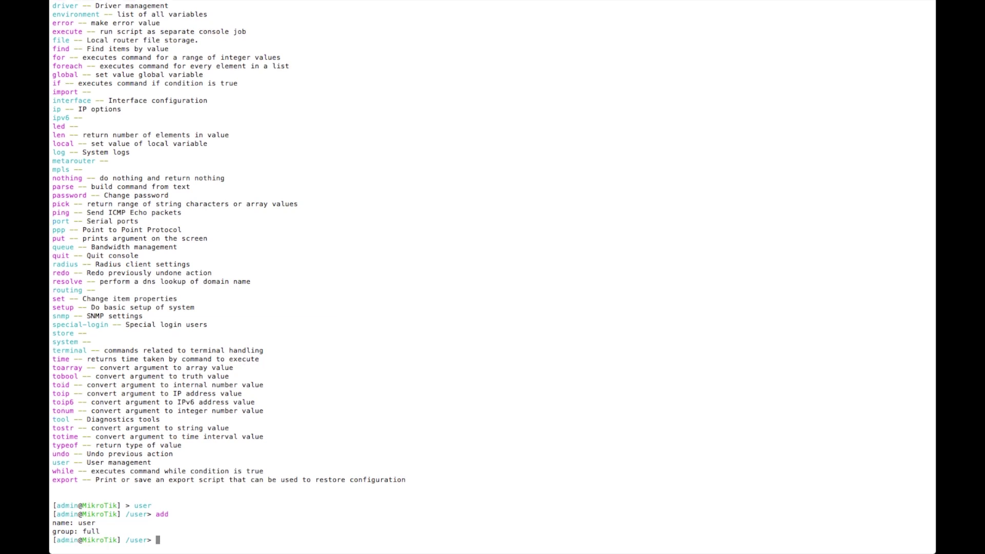
# Give the new user a password with the set command
pyautogui.press('Return')
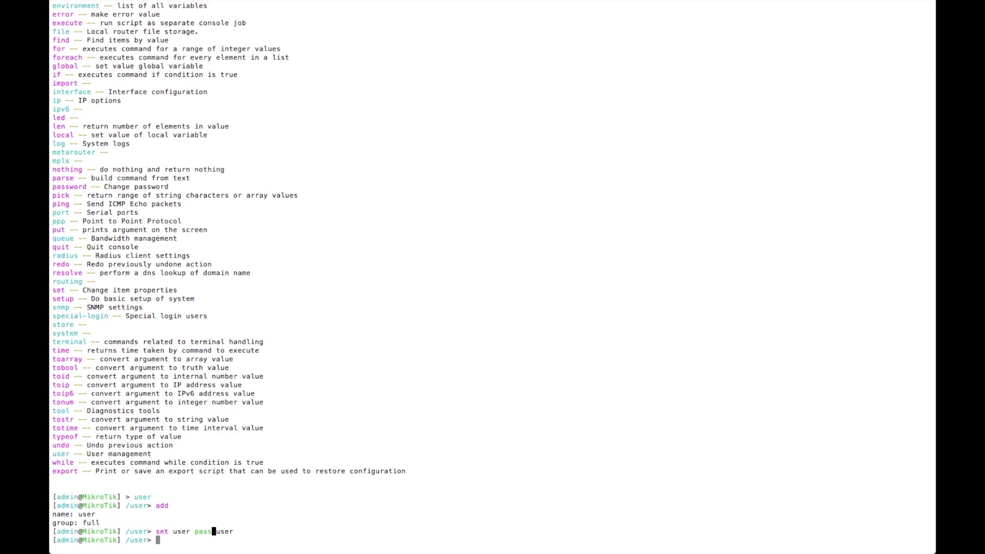
pyautogui.moveTo(920, 3)
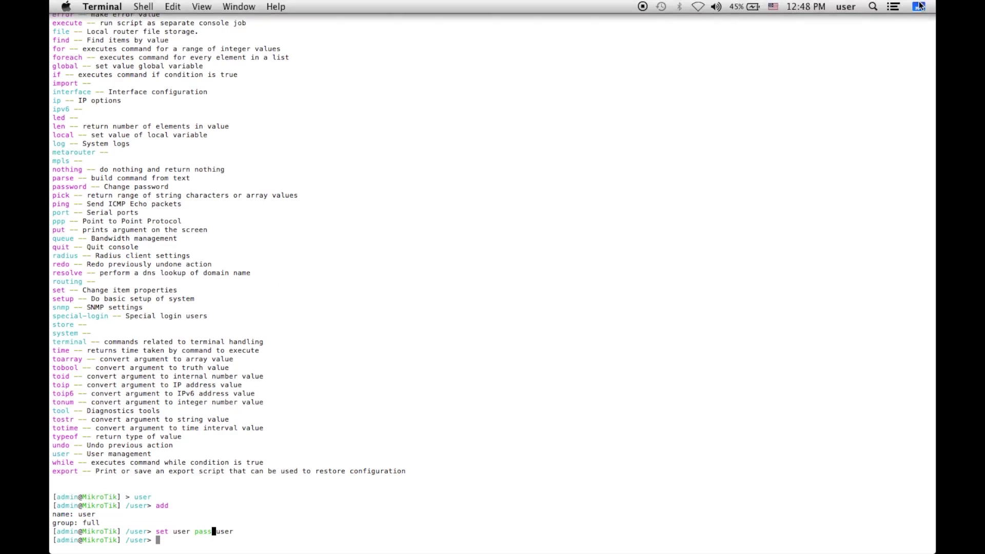
# Open a new Basic Terminal window and make it full screen
pyautogui.click(142, 6)
pyautogui.moveTo(165, 22)
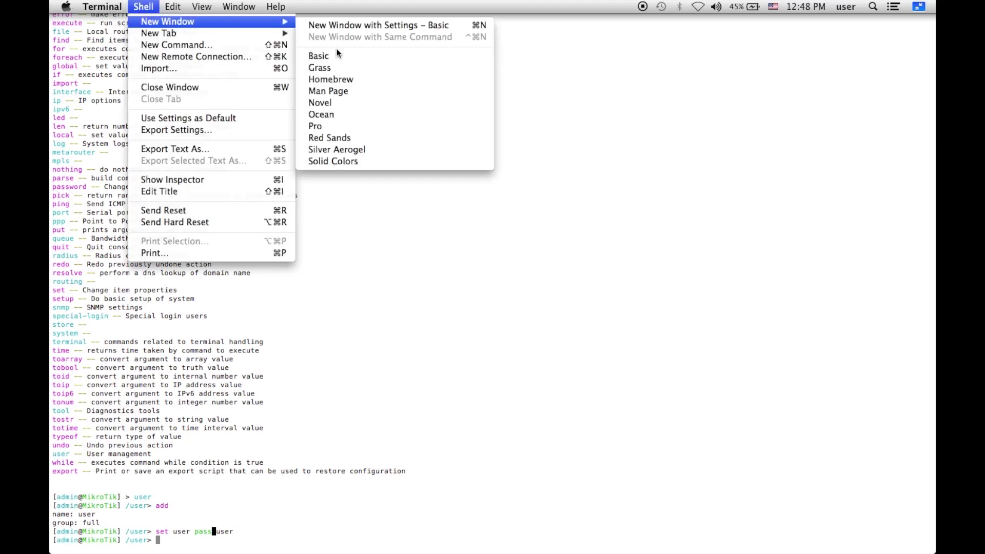
pyautogui.click(312, 24)
pyautogui.click(405, 20)
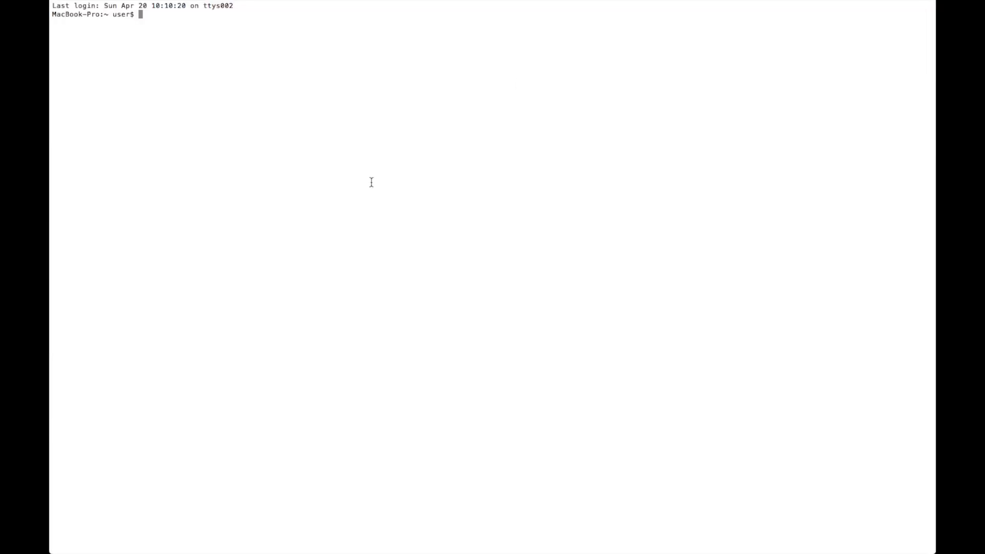
# Try 'ssh 192.168.88.1', then prepare 'ssh-keygen -R 192.168.88.1' after host key verification fails
pyautogui.write('ssh 192.168.88.1')
pyautogui.press('Return')
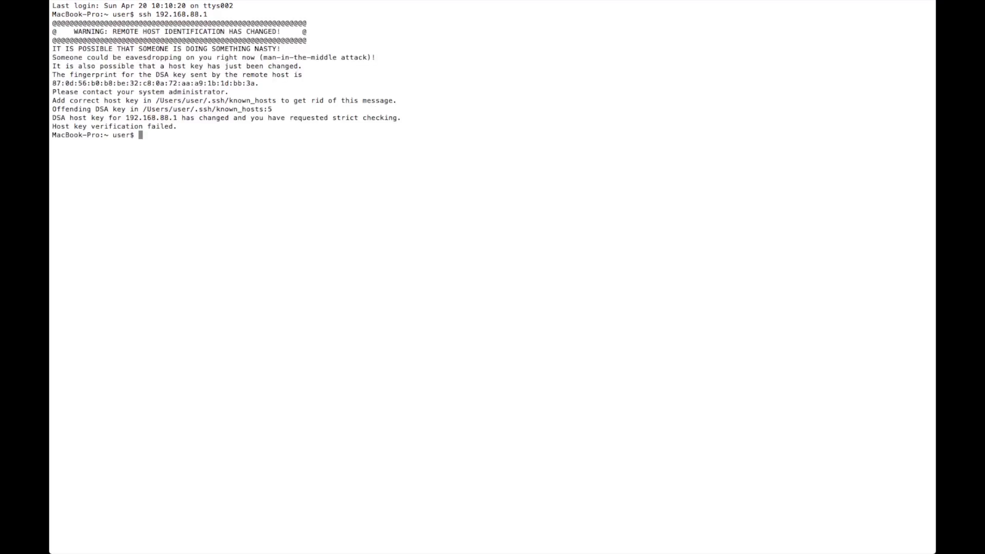
pyautogui.write('ssh-keygen -R 192.168.88.1')
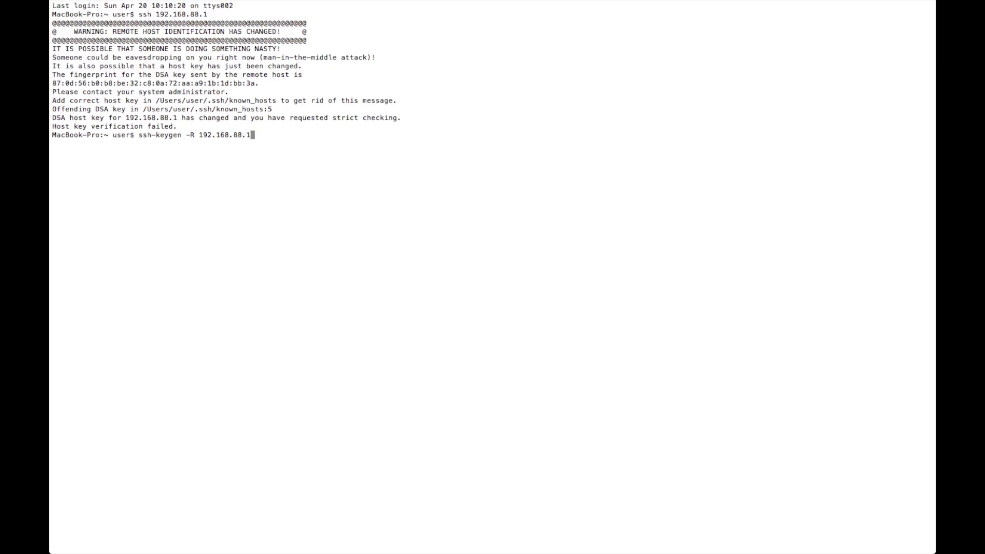
# Remove the stale 192.168.88.1 host key, reconnect via SSH, accept the new key, and log in
pyautogui.press('Return')
pyautogui.press('Up')
pyautogui.press('Up')
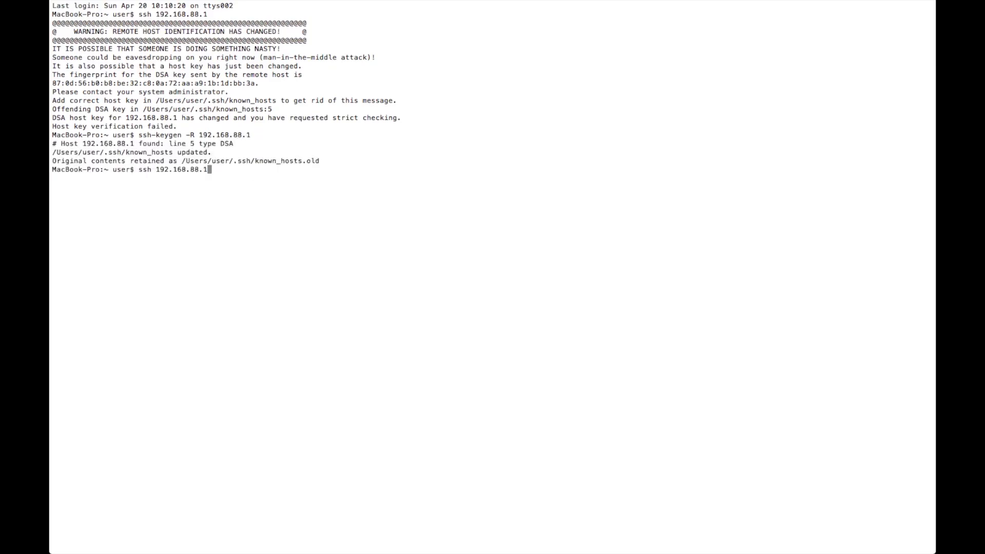
pyautogui.press('Return')
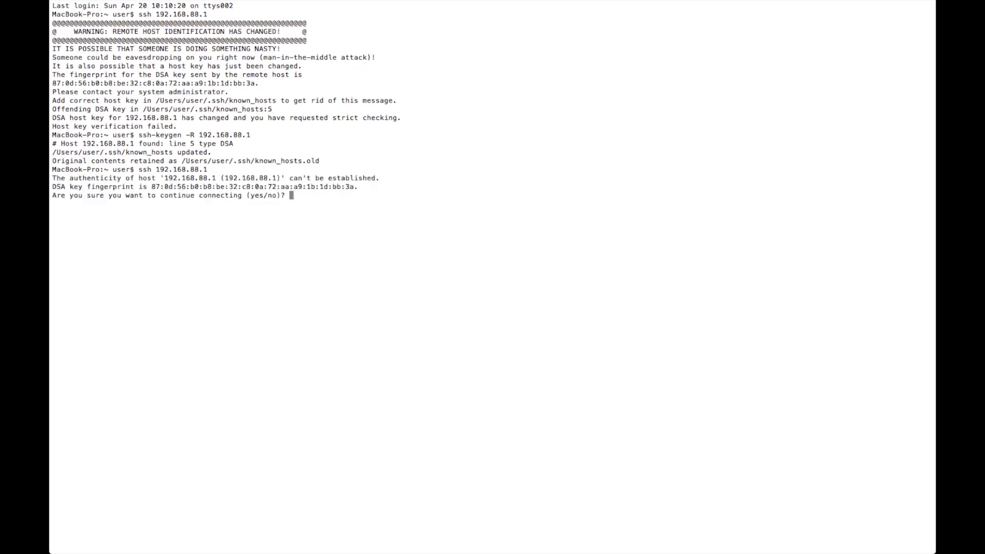
pyautogui.write('yes')
pyautogui.press('Return')
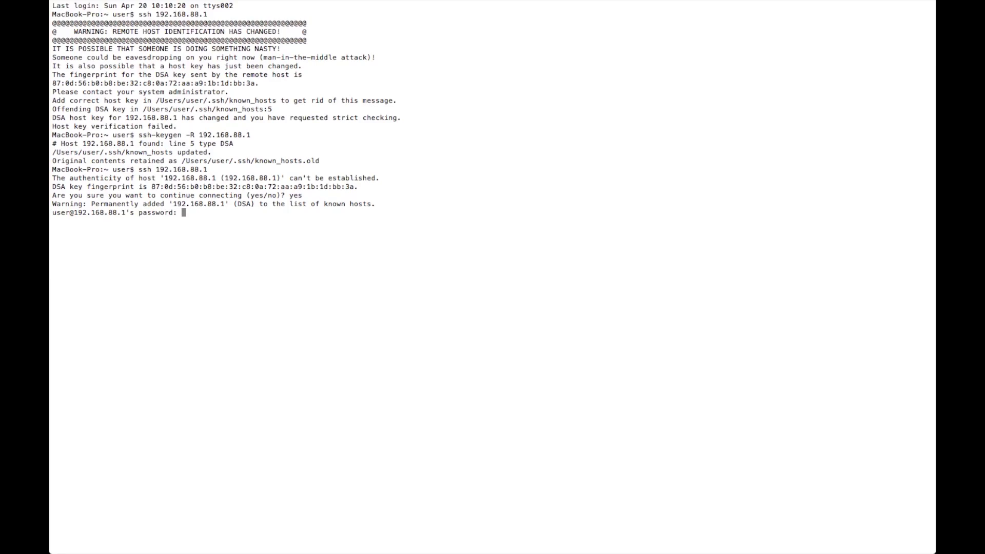
pyautogui.press('Return')
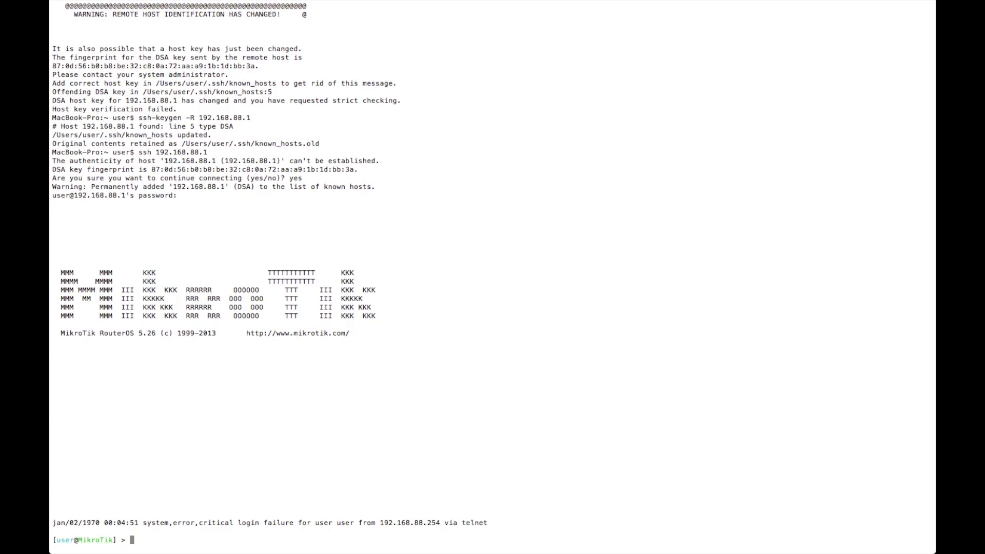
# In /interface pppoe-client, add client WAN on ether1 with ISP credentials, default route and peer DNS
pyautogui.press('Return')
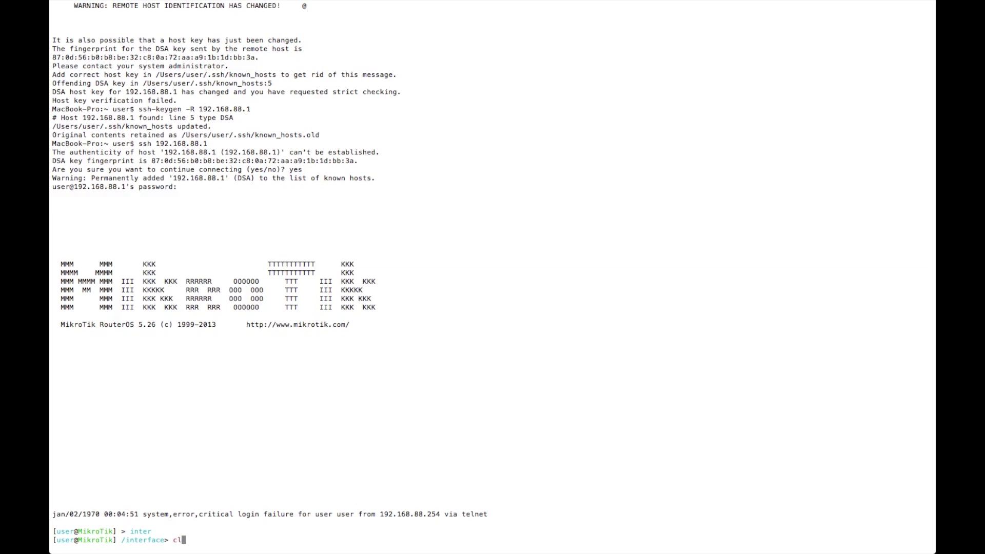
pyautogui.press('BackSpace')
pyautogui.press('BackSpace')
pyautogui.press('Return')
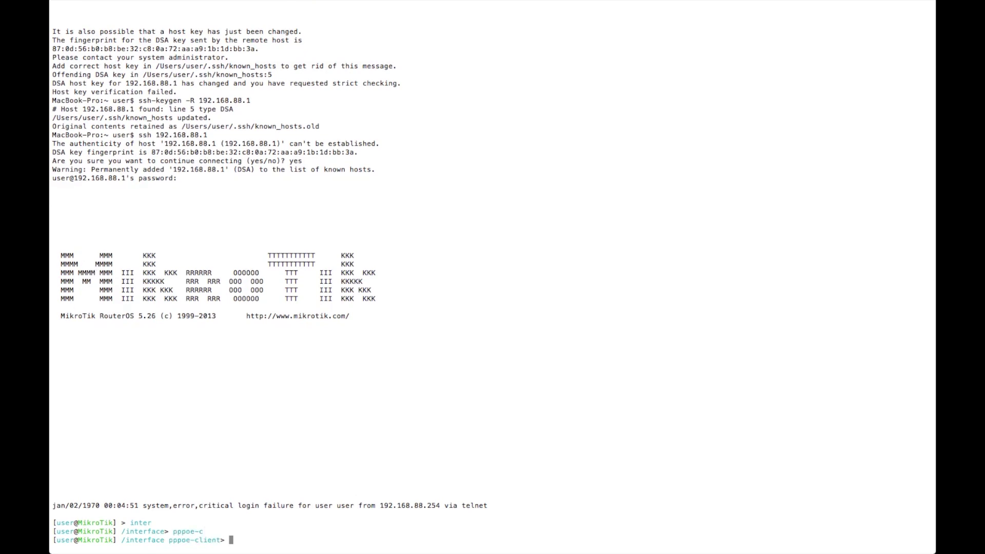
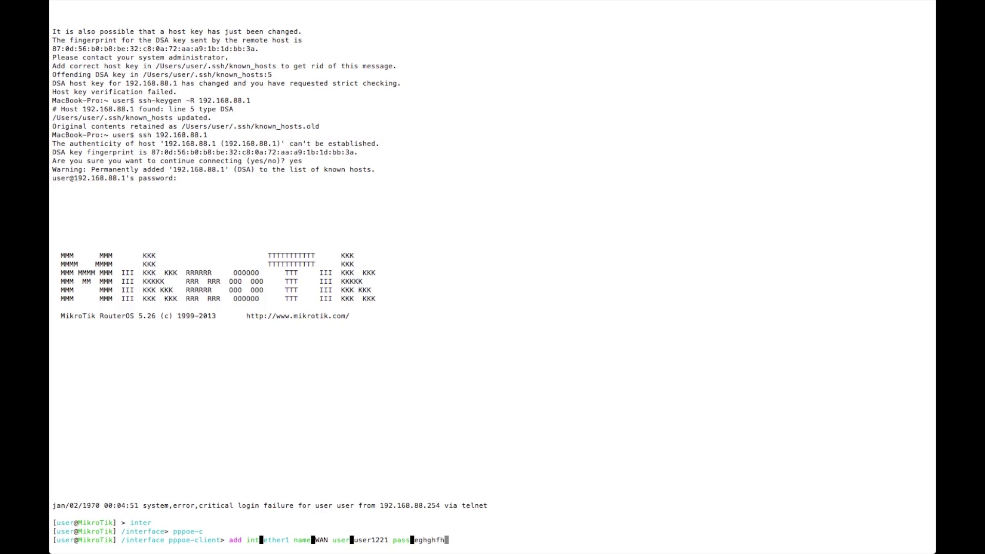
pyautogui.press('Return')
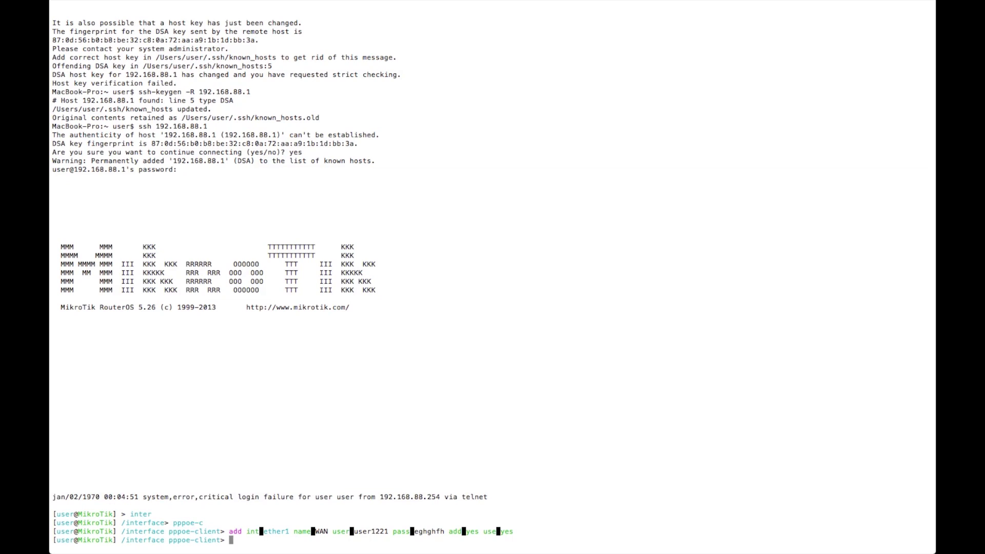
# Enable the WAN PPPoE client
pyautogui.write('enav')
pyautogui.press('BackSpace')
pyautogui.write('ble WAN')
pyautogui.press('Return')
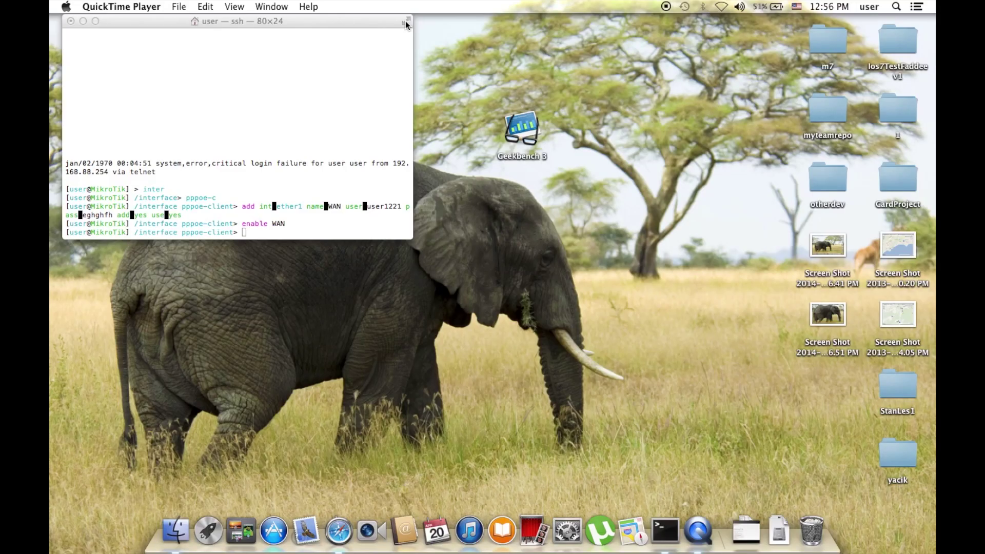
pyautogui.click(405, 21)
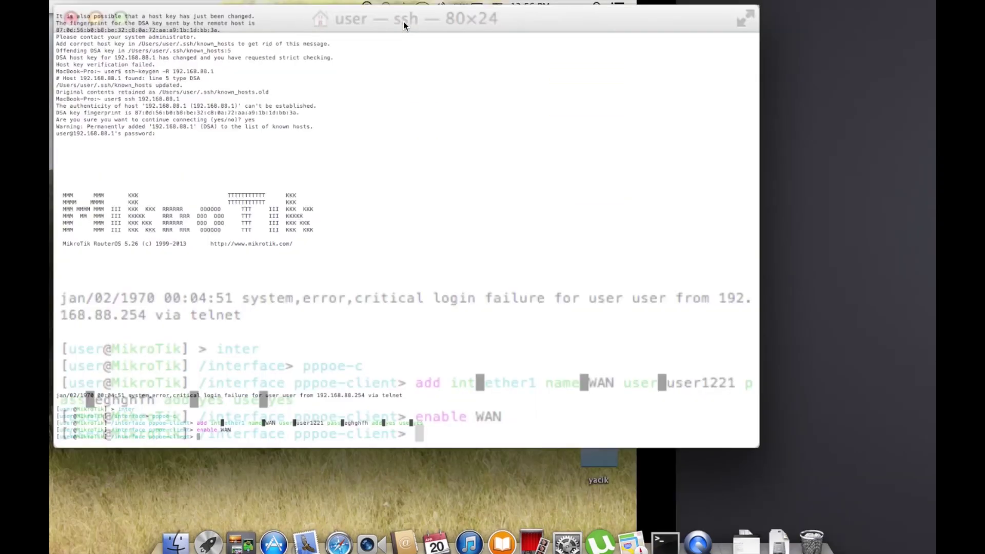
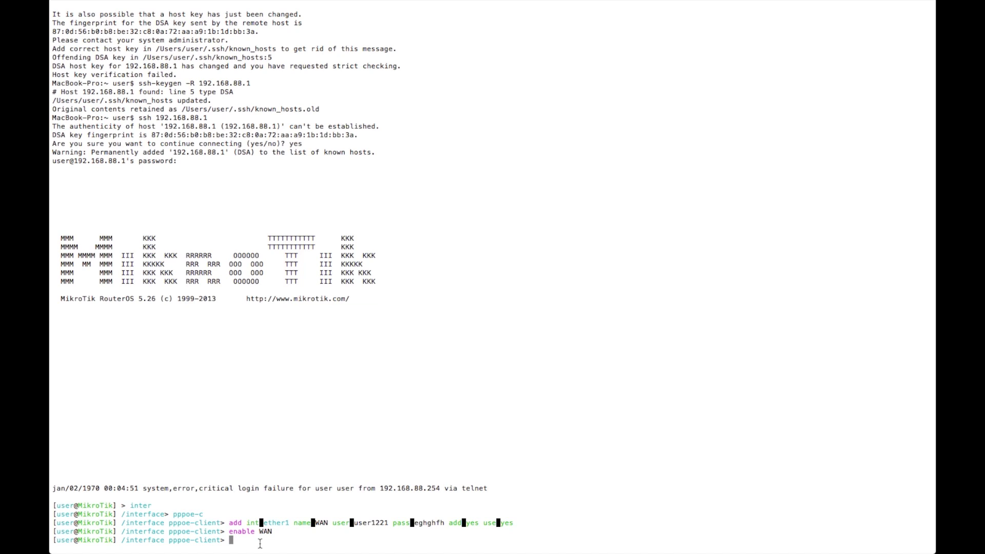
pyautogui.write('mon')
pyautogui.press('Return')
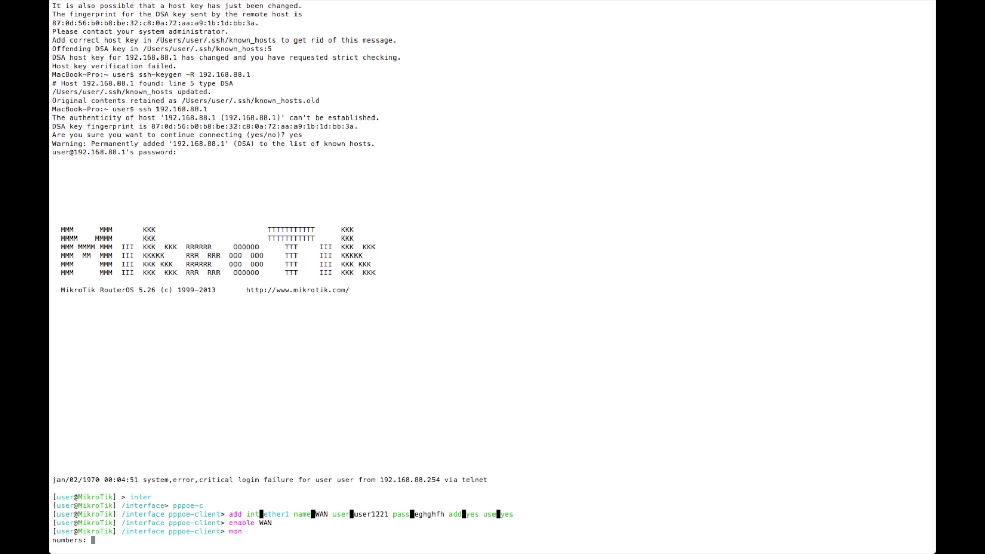
pyautogui.write('0')
pyautogui.press('Return')
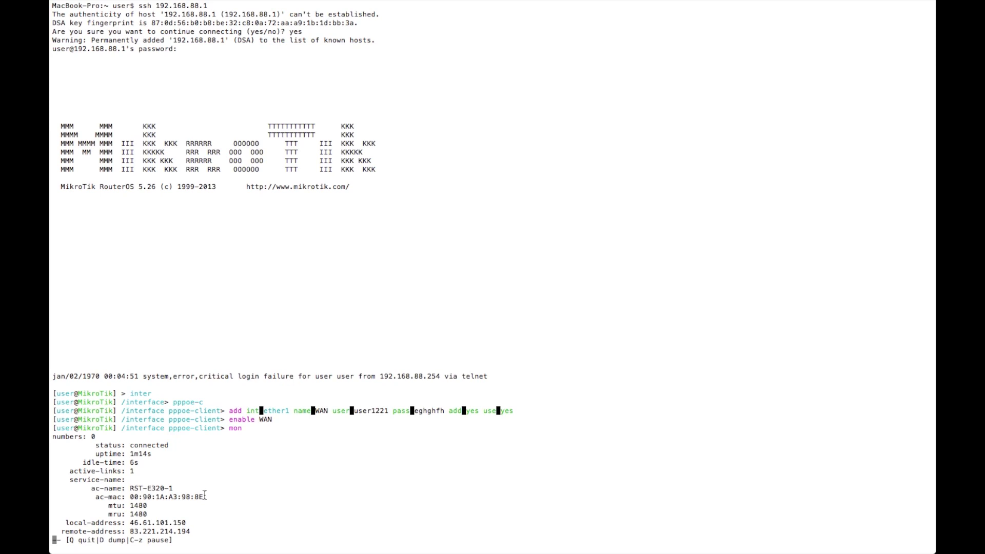
# Quit the PPPoE monitor and go up two menu levels with '..' to the root prompt
pyautogui.scroll(-1, 193, 493)
pyautogui.press('q')
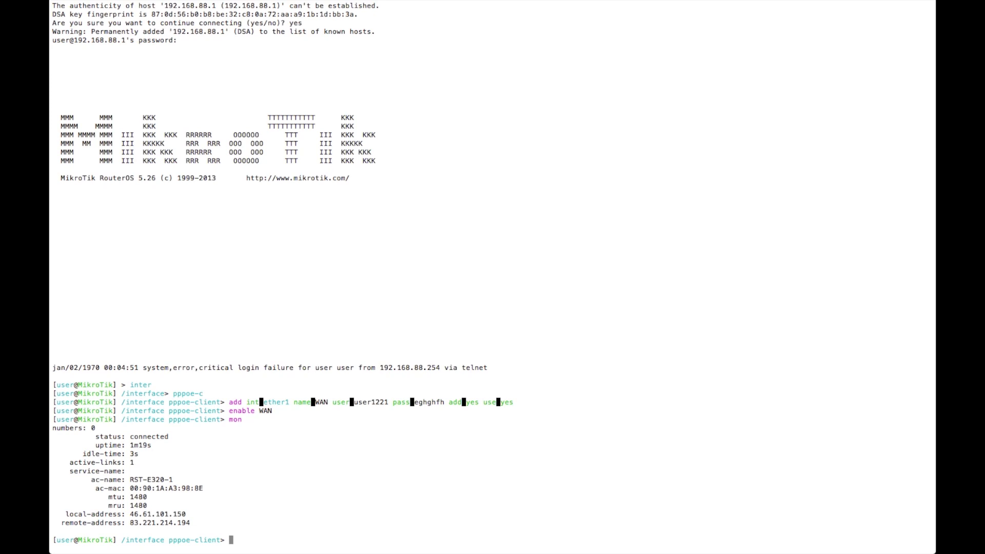
pyautogui.write('..')
pyautogui.press('Return')
pyautogui.write('..')
pyautogui.press('Return')
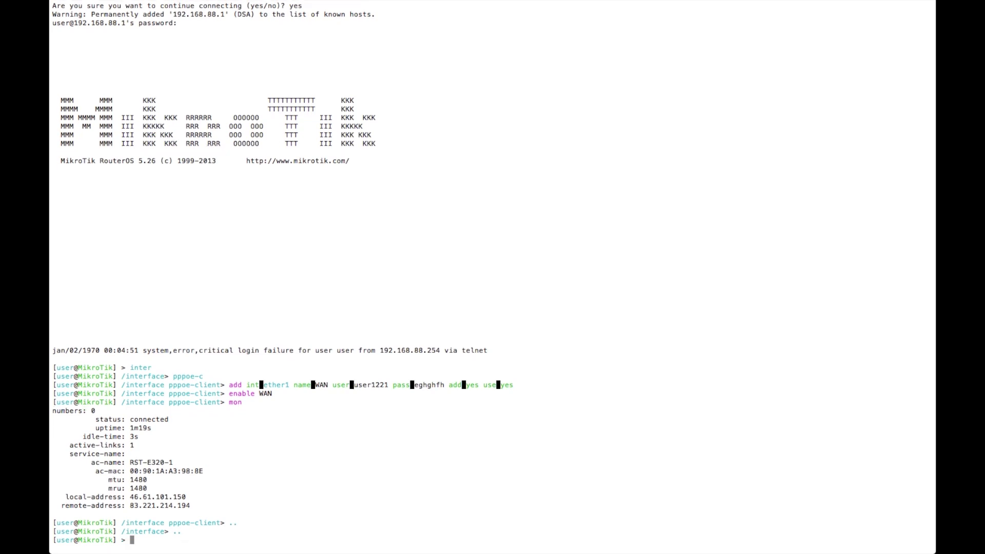
# Ping google.com from the router and stop after 9 replies with 0% packet loss
pyautogui.write('ping')
pyautogui.write('google.com')
pyautogui.press('Return')
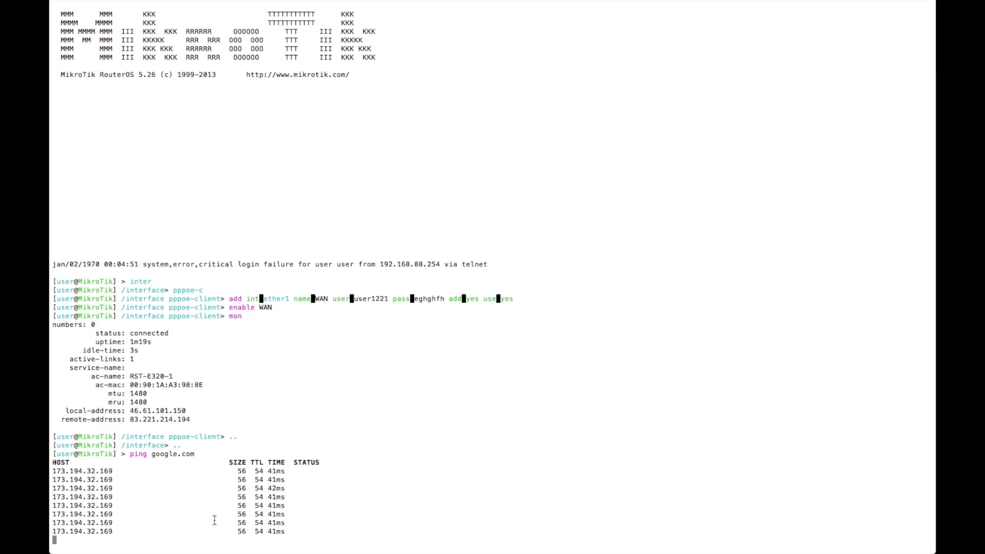
pyautogui.hotkey('ctrl', 'c')
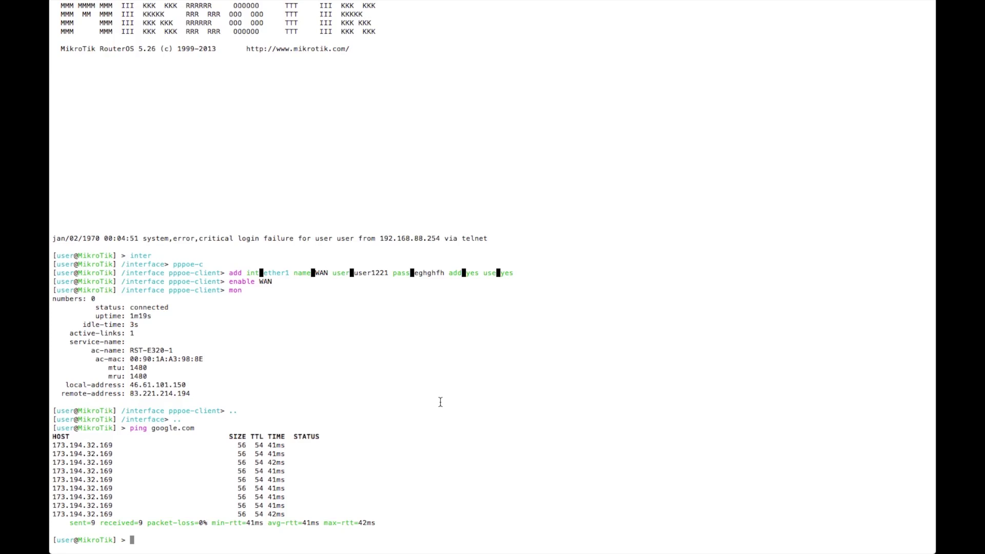
pyautogui.scroll(-1, 440, 402)
# List the root-level commands, then enter the interface menu and show its sub-command help
pyautogui.press('?')
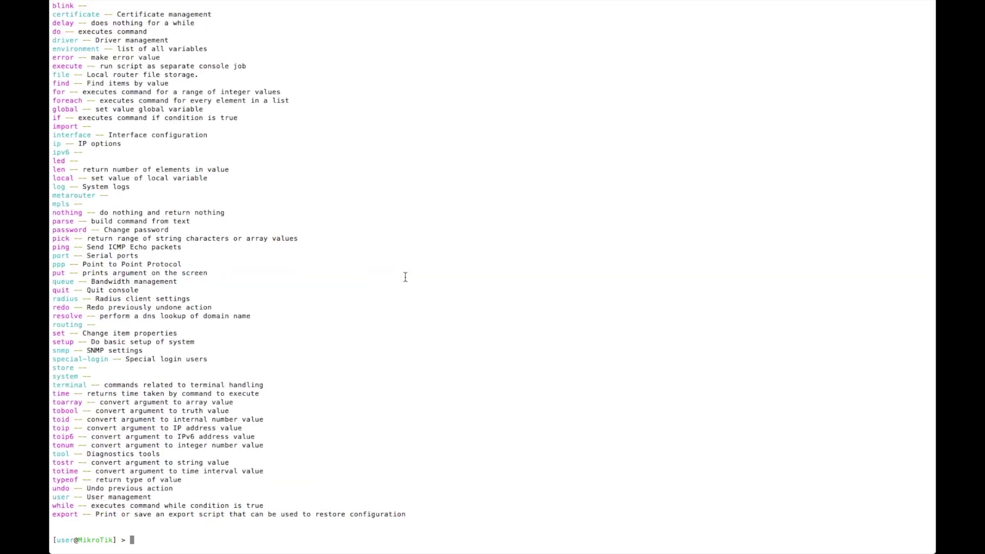
pyautogui.write('interface')
pyautogui.press('Return')
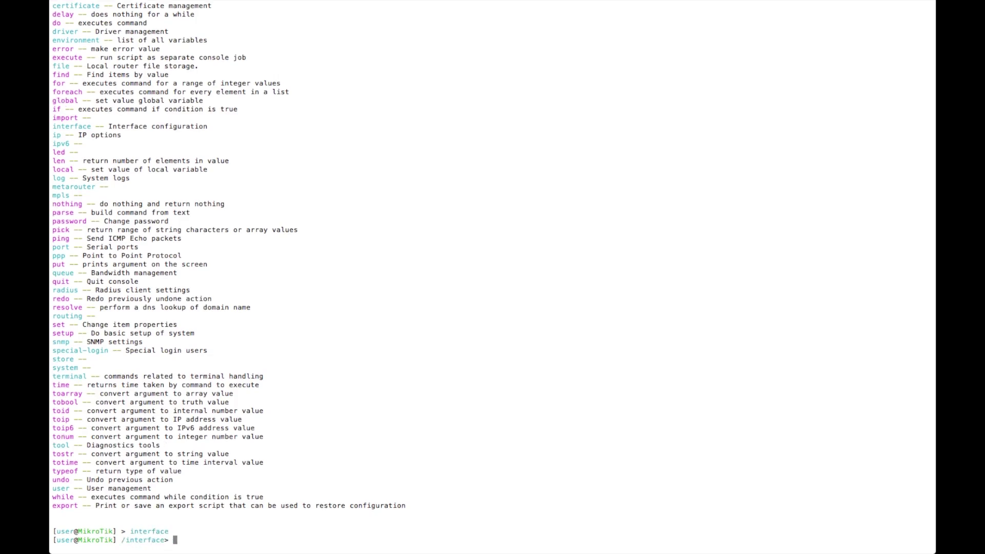
pyautogui.press('?')
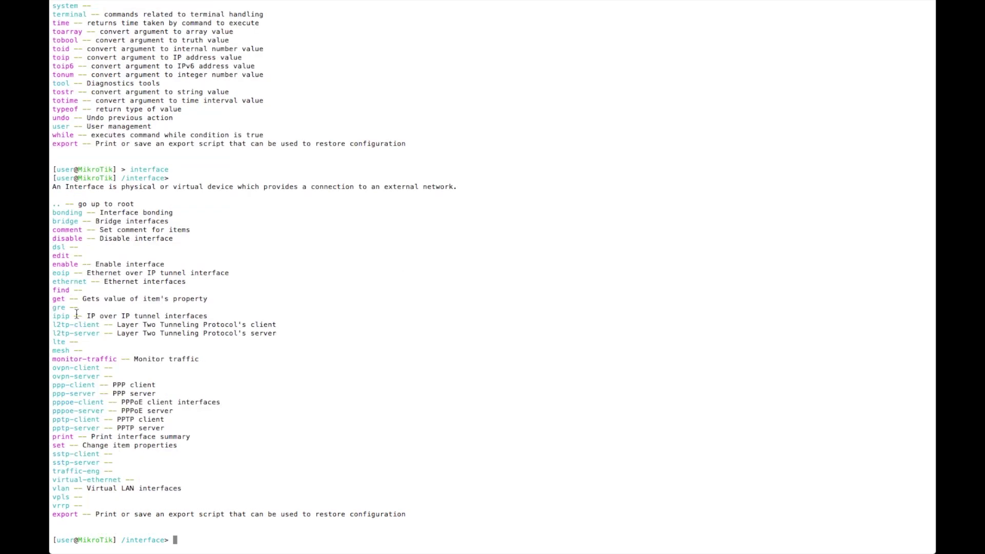
pyautogui.scroll(-1, 83, 260)
pyautogui.write('print')
# Print the interface list and highlight the running WAN pppoe-out row
pyautogui.press('Return')
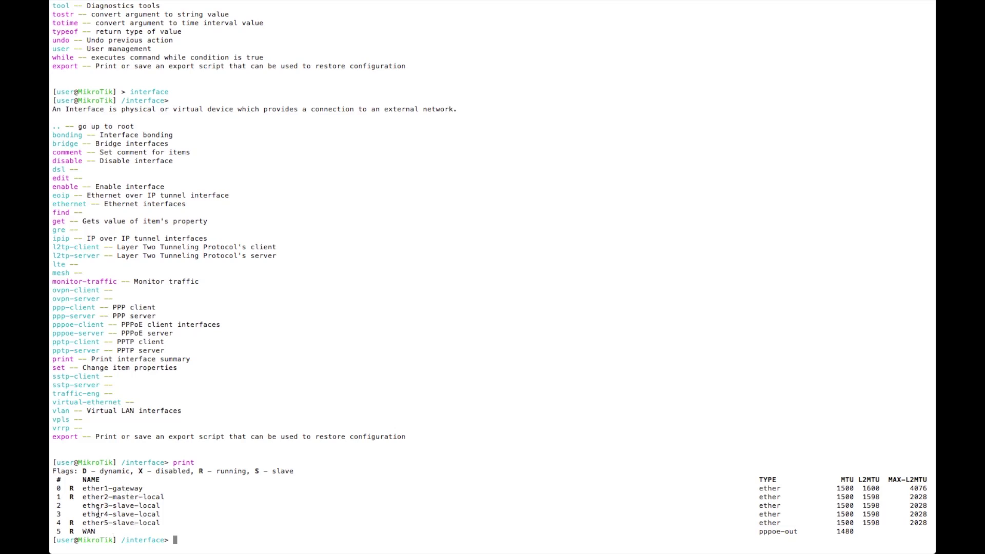
pyautogui.doubleClick(97, 532)
pyautogui.tripleClick(97, 531)
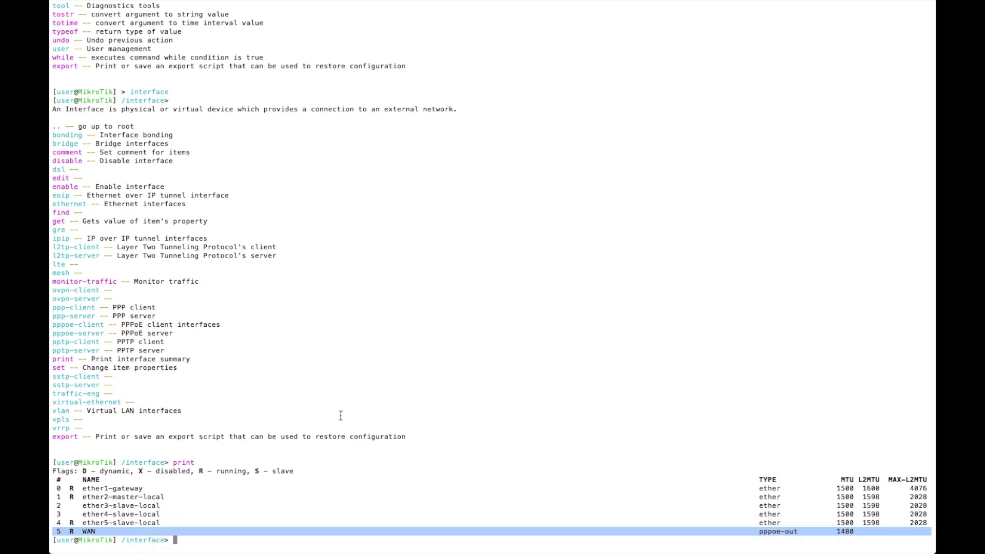
# Highlight the ether1-gateway, ether2-master-local and ether3–ether5 slave-local rows in the table
pyautogui.tripleClick(126, 489)
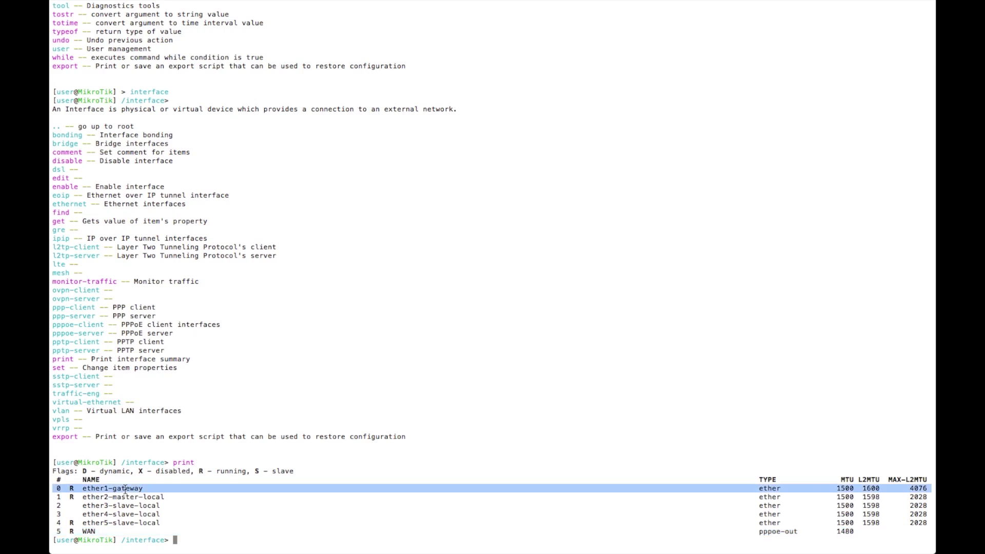
pyautogui.tripleClick(94, 497)
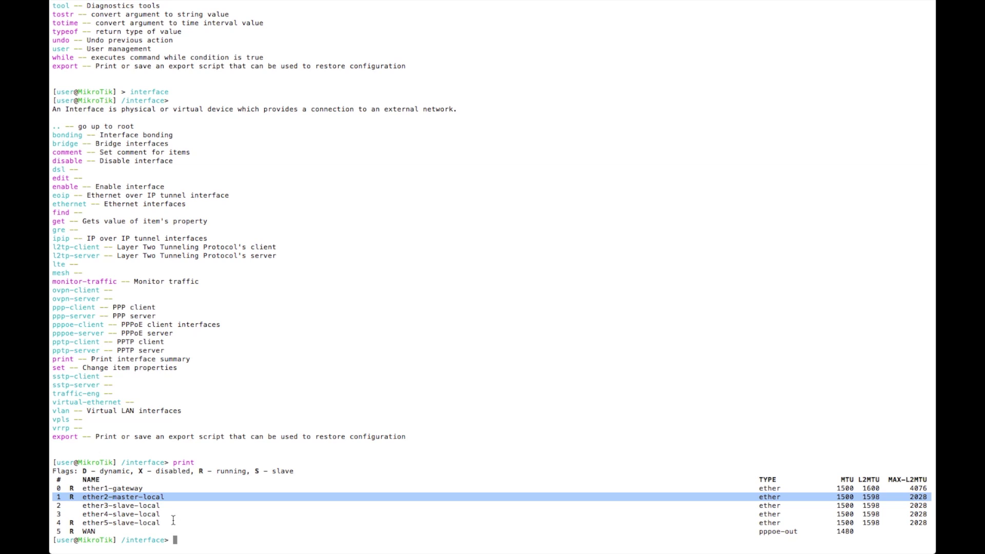
pyautogui.click(174, 520)
pyautogui.moveTo(163, 522); pyautogui.dragTo(51, 497)
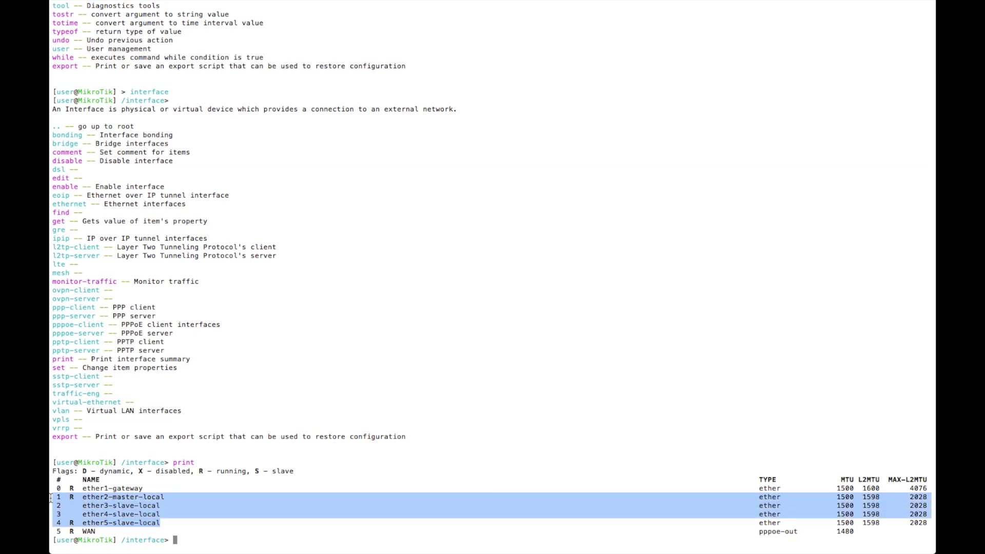
pyautogui.doubleClick(97, 498)
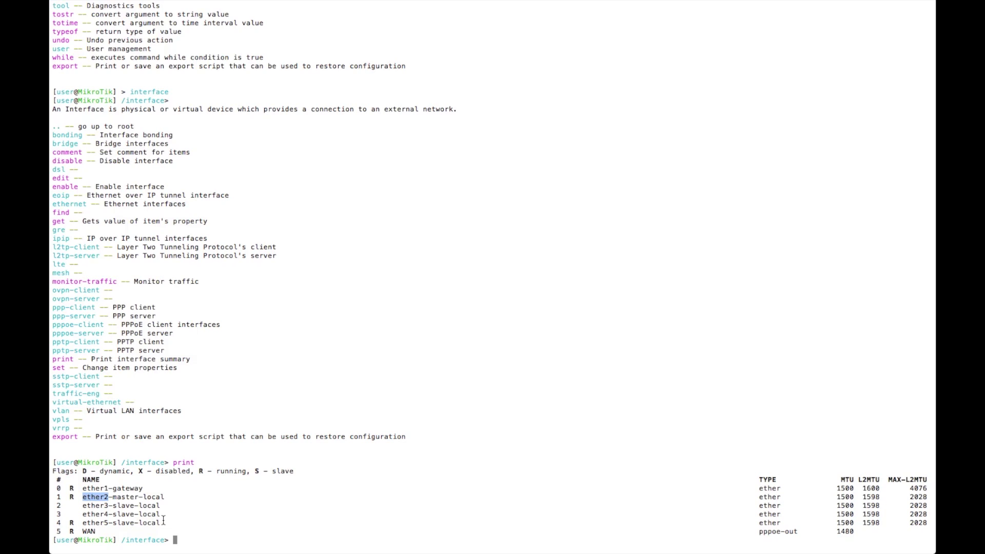
pyautogui.moveTo(162, 522); pyautogui.dragTo(122, 502)
pyautogui.doubleClick(122, 500)
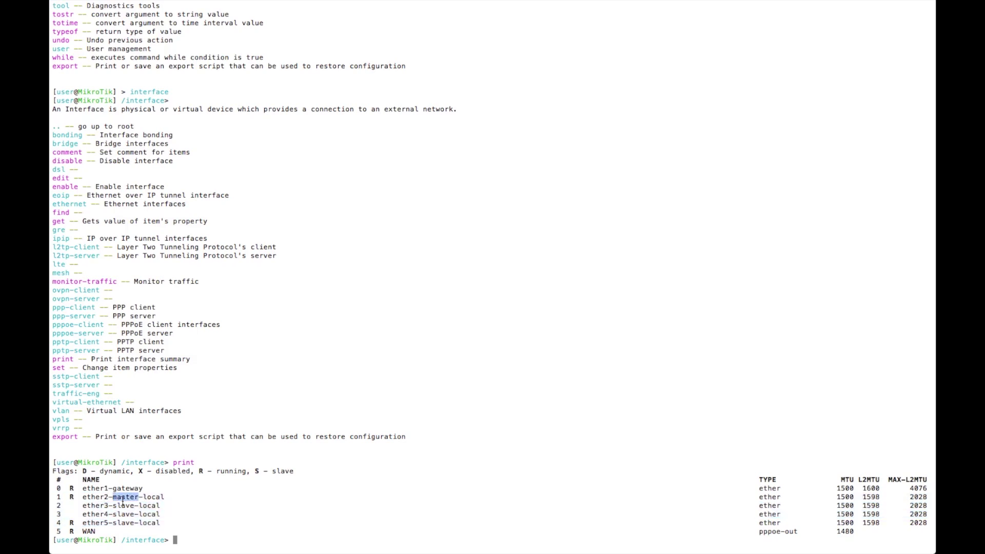
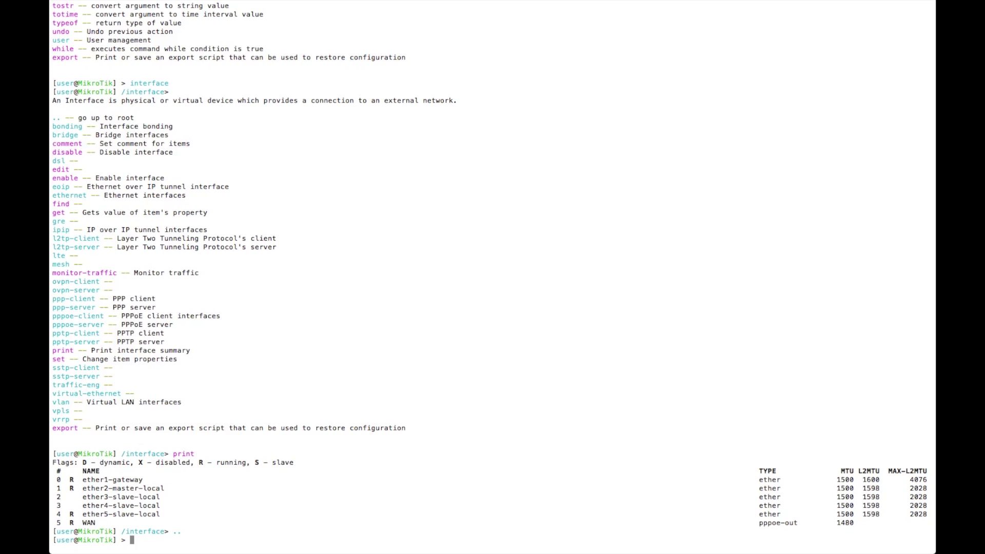
# Enter the RouterOS /ip menu and list its available commands
pyautogui.write('ip')
pyautogui.press('Return')
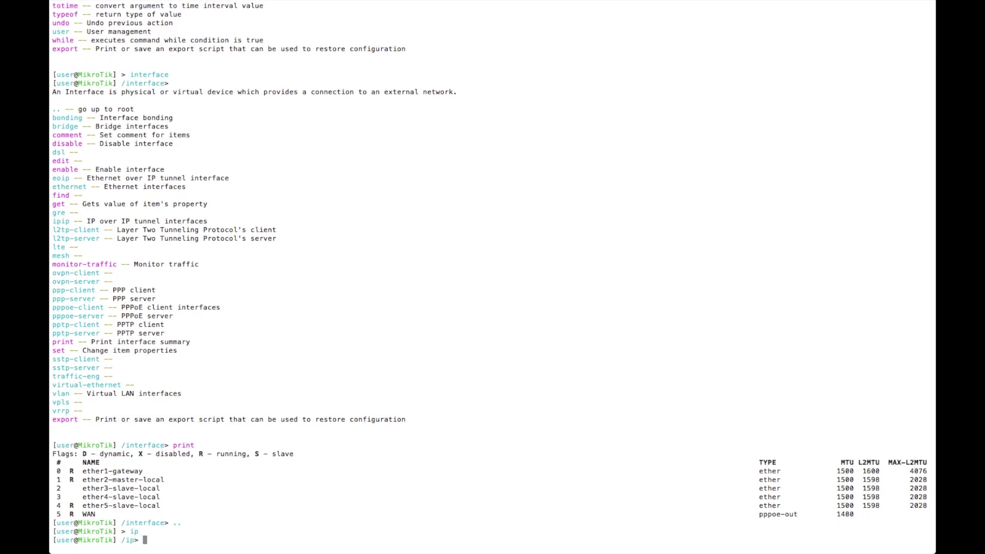
pyautogui.press('?')
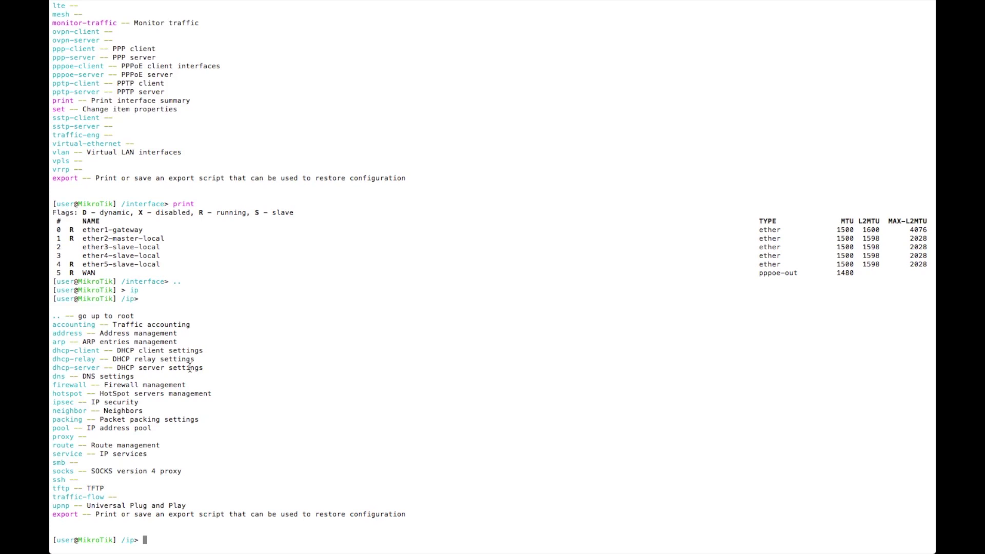
# Move into /ip address, list its commands, and print the router's address list
pyautogui.write('adr')
pyautogui.press('Return')
pyautogui.write('ad')
pyautogui.press('Return')
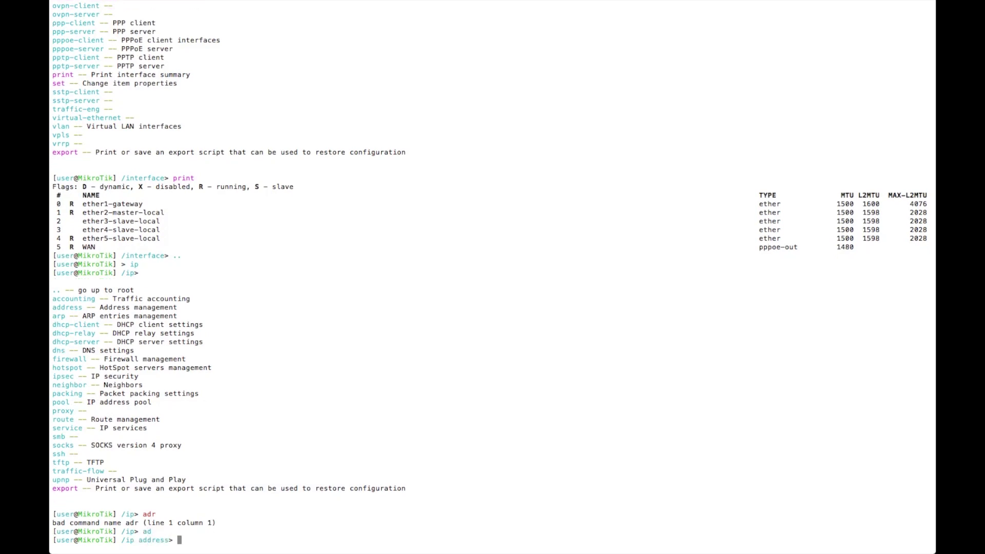
pyautogui.press('?')
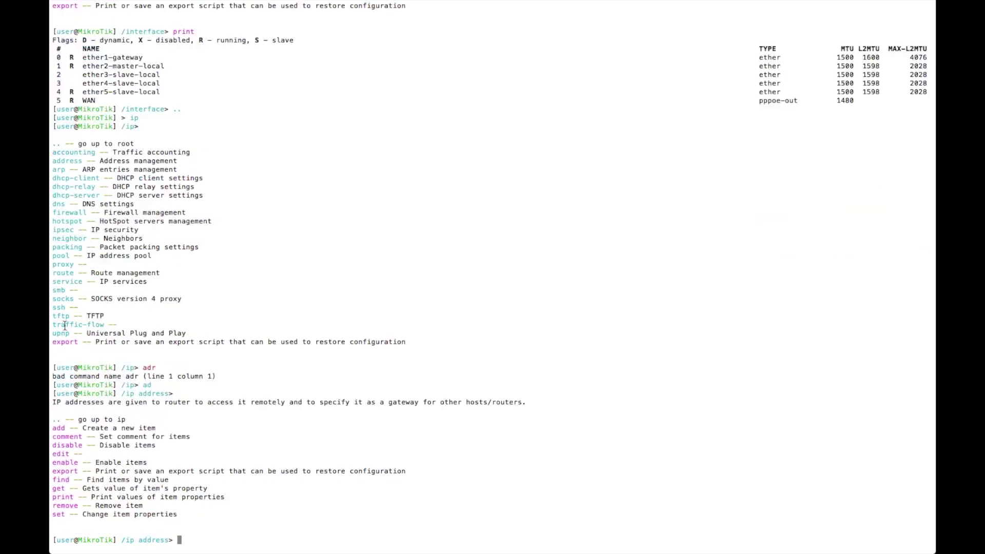
pyautogui.write('pr')
pyautogui.press('Return')
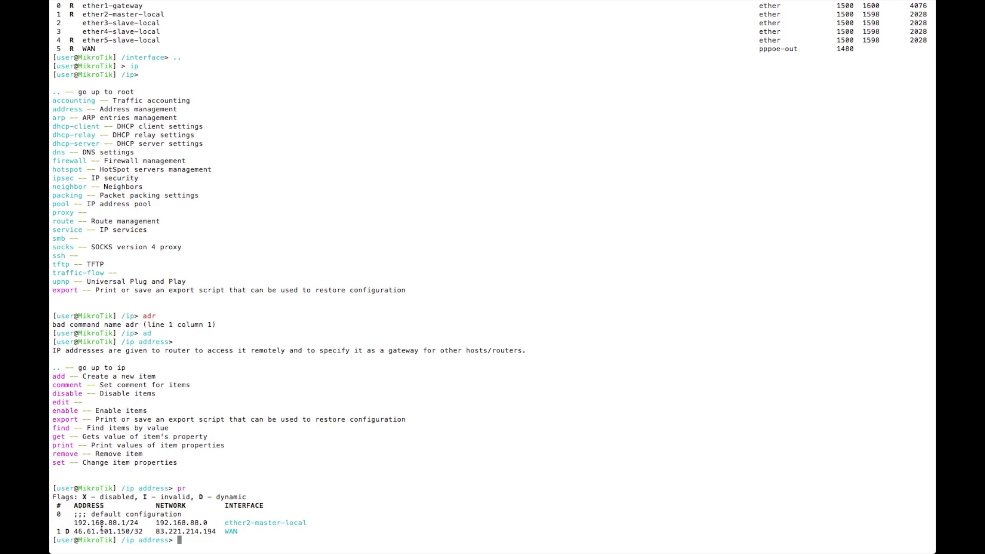
# Highlight the 192.168.88.1/24 default entry and the WAN address 46.61.101.150/32 rows
pyautogui.doubleClick(60, 515)
pyautogui.moveTo(310, 524); pyautogui.dragTo(63, 517)
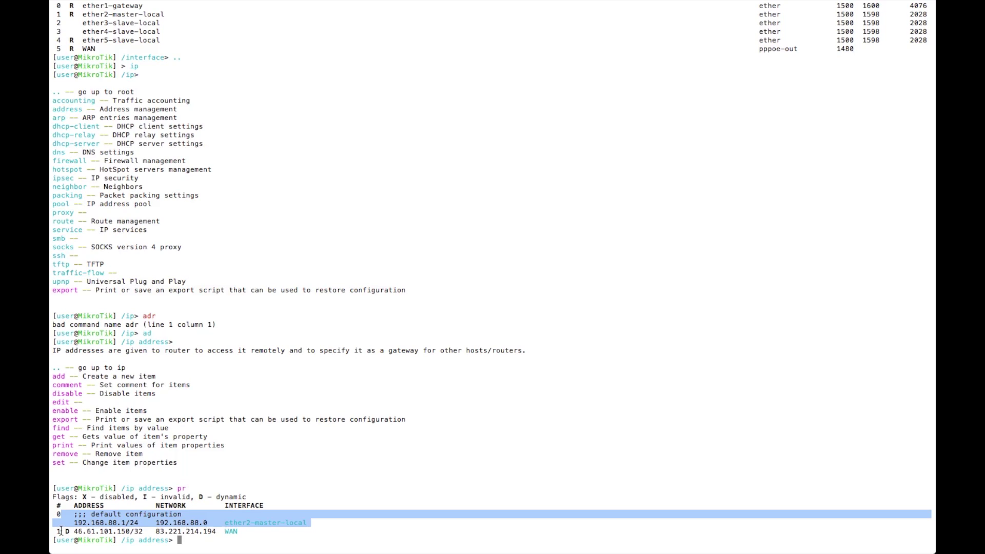
pyautogui.moveTo(242, 532); pyautogui.dragTo(64, 530)
pyautogui.doubleClick(85, 532)
pyautogui.tripleClick(85, 532)
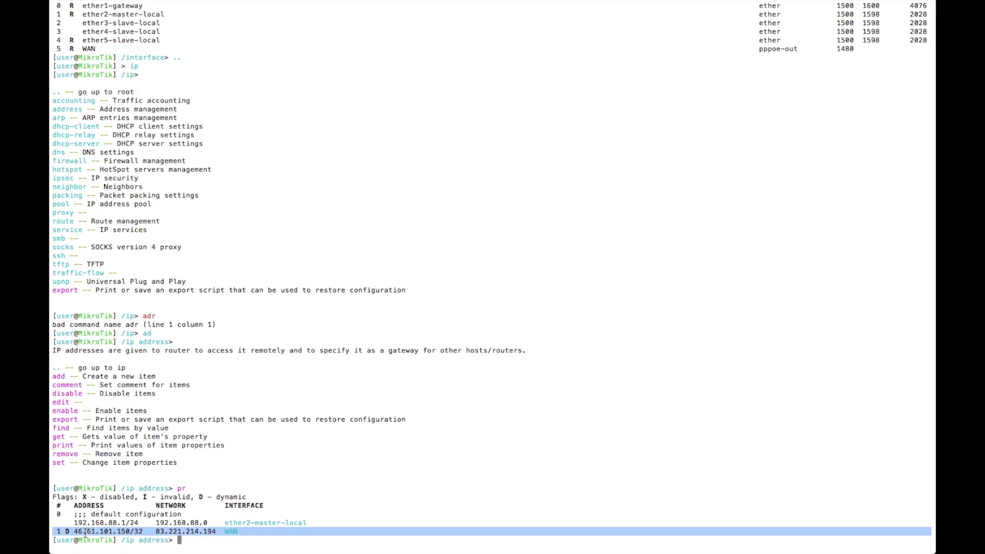
pyautogui.click(184, 542)
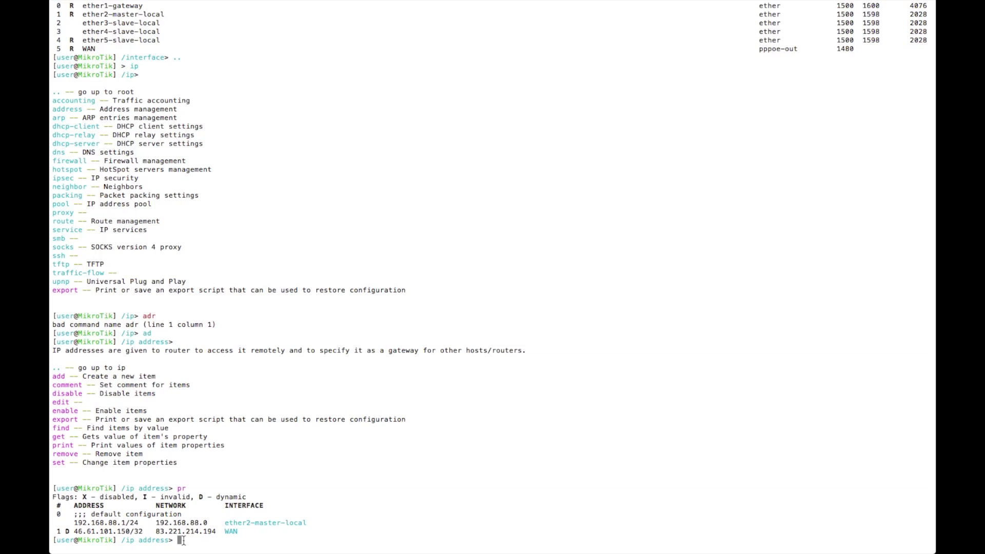
# Go back up to /ip, enter the firewall menu and list its commands
pyautogui.write('..')
pyautogui.press('Return')
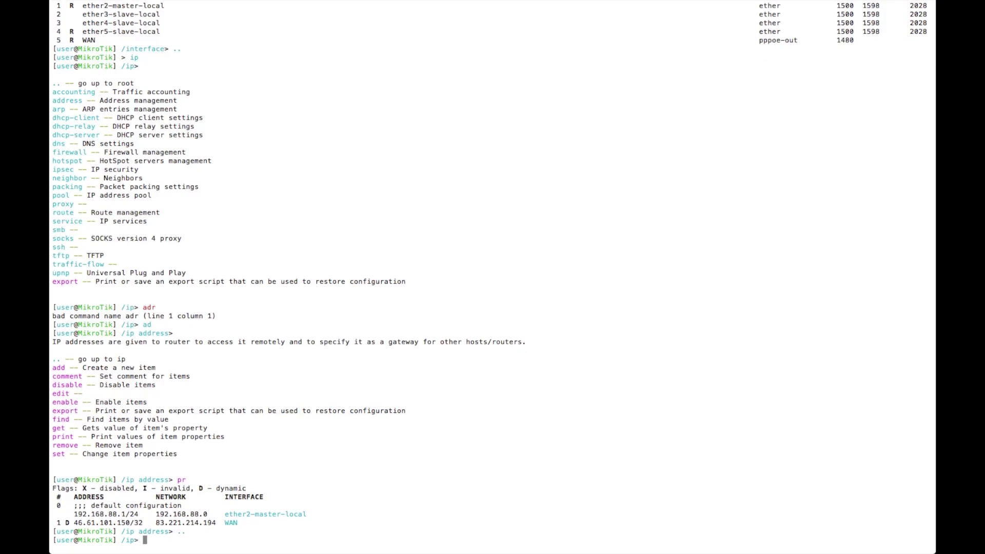
pyautogui.write('firewall')
pyautogui.press('Return')
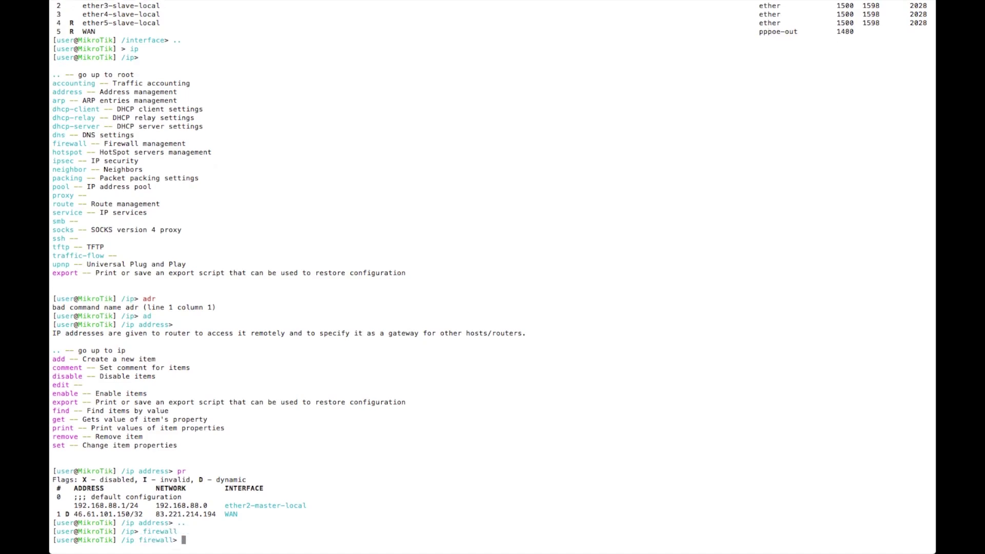
pyautogui.press('?')
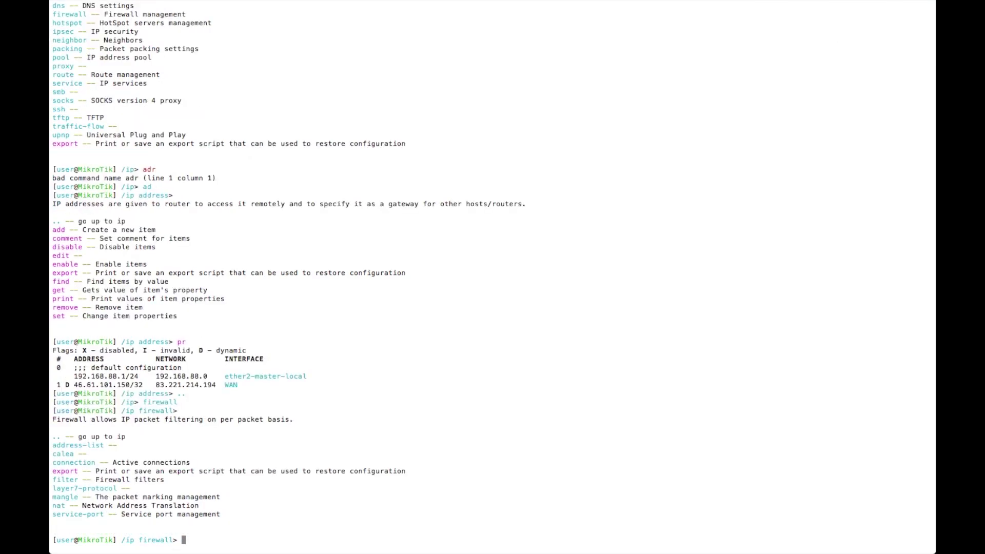
pyautogui.scroll(-1, 132, 498)
# Enter the nat submenu, list its commands, and print the srcnat masquerade rule on ether1-gateway
pyautogui.write('nat')
pyautogui.press('Return')
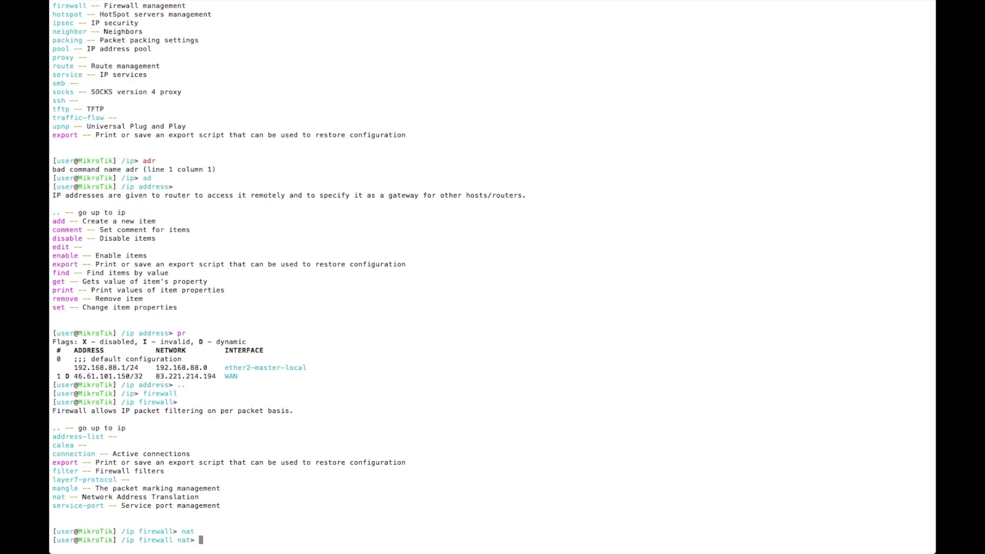
pyautogui.press('?')
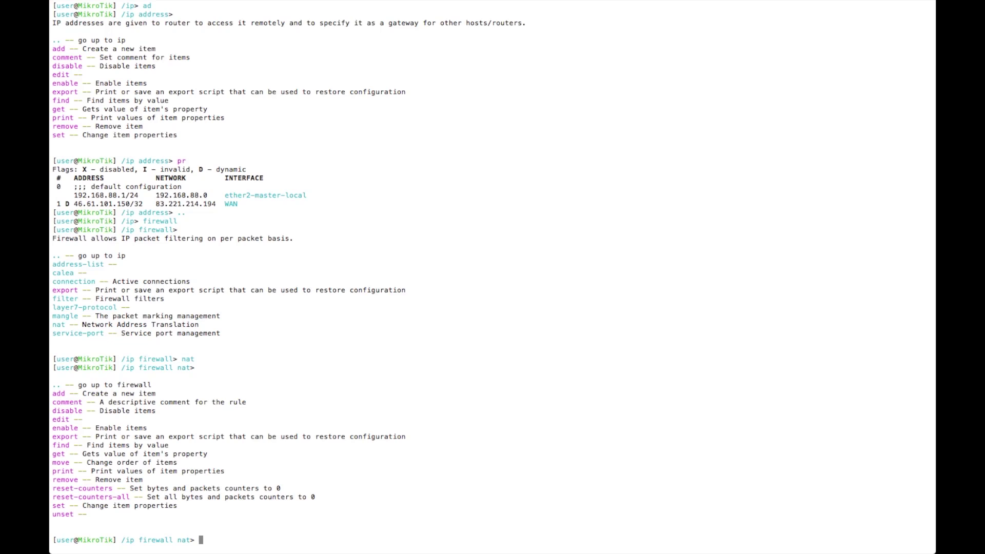
pyautogui.write('print')
pyautogui.press('Return')
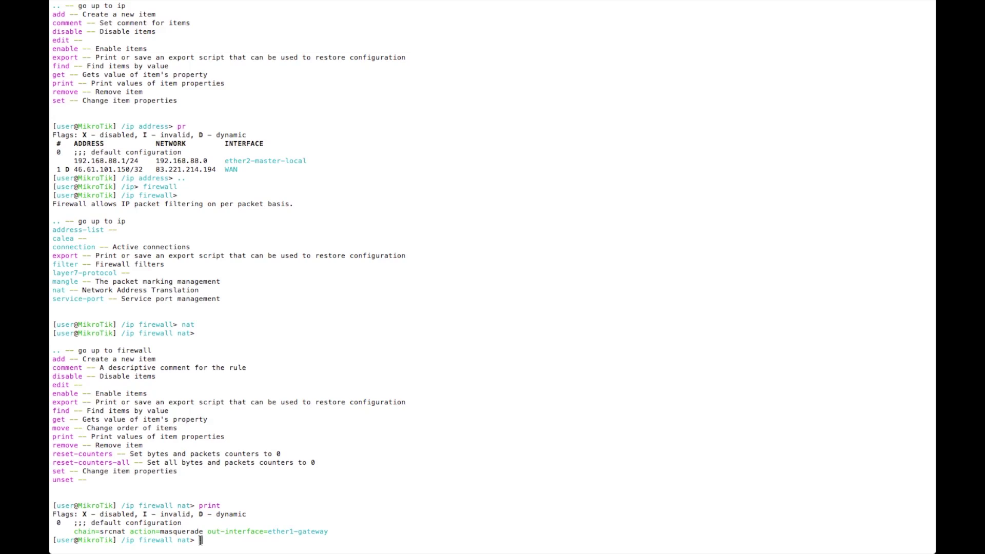
# Start editing NAT rule 0's out-interface property with the edit command
pyautogui.write('edit')
pyautogui.press('Return')
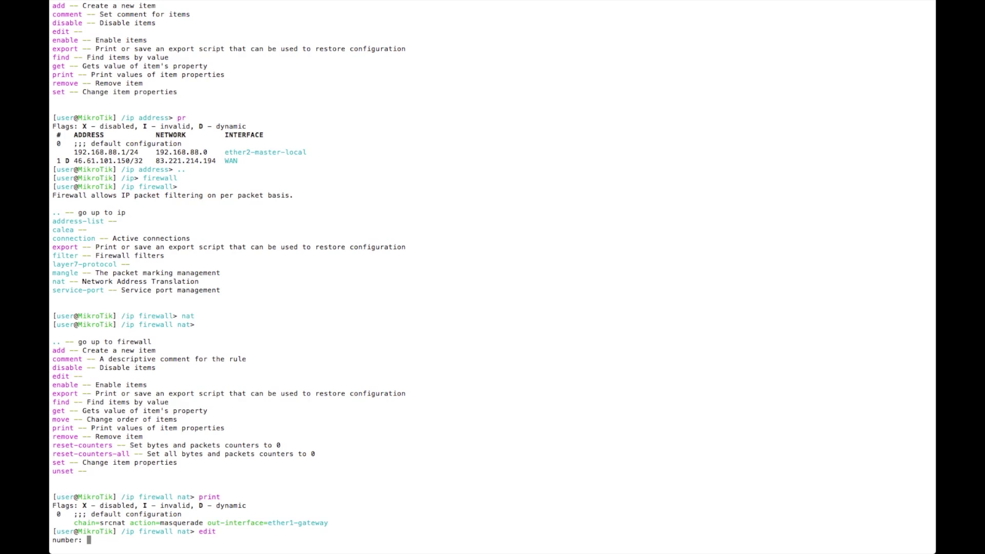
pyautogui.write('0')
pyautogui.press('Return')
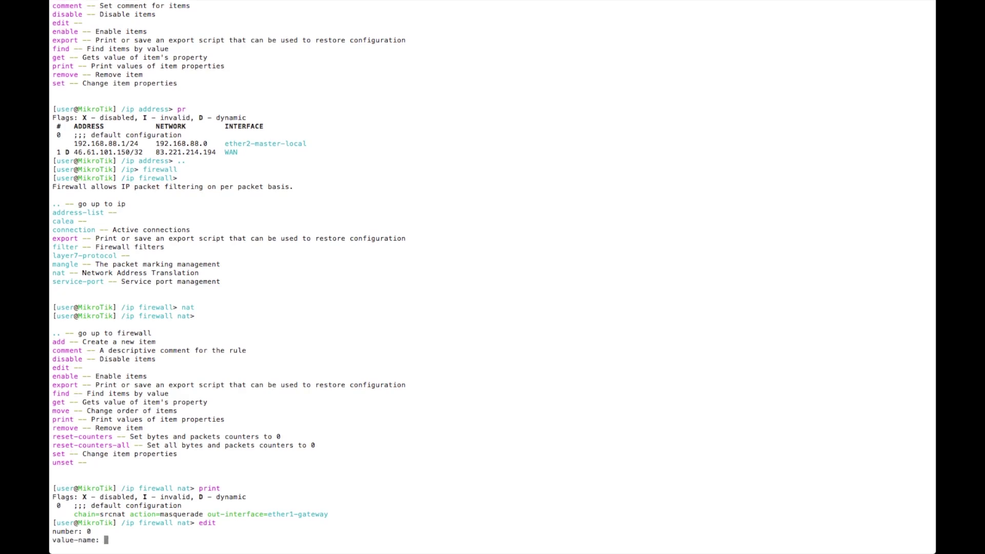
pyautogui.write('out-int')
# Replace the out-interface value ether1-gateway with WAN and save with Ctrl-O
pyautogui.press('Tab')
pyautogui.press('Return')
pyautogui.press('Right')
pyautogui.press('Right')
pyautogui.press('Right')
pyautogui.press('Right')
pyautogui.press('Right')
pyautogui.press('Right')
pyautogui.press('Right')
pyautogui.press('Right')
pyautogui.press('Right')
pyautogui.press('Right')
pyautogui.press('Right')
pyautogui.press('Right')
pyautogui.press('Right')
pyautogui.press('Right')
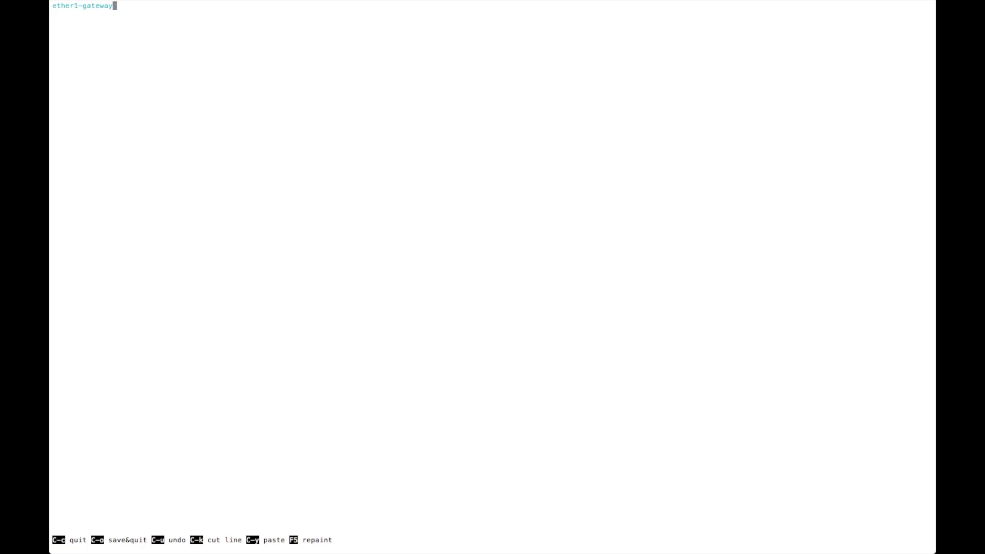
pyautogui.press('BackSpace')
pyautogui.press('BackSpace')
pyautogui.press('BackSpace')
pyautogui.press('BackSpace')
pyautogui.press('BackSpace')
pyautogui.press('BackSpace')
pyautogui.press('BackSpace')
pyautogui.press('BackSpace')
pyautogui.press('BackSpace')
pyautogui.press('BackSpace')
pyautogui.press('BackSpace')
pyautogui.press('BackSpace')
pyautogui.press('BackSpace')
pyautogui.press('BackSpace')
pyautogui.write('WAN')
pyautogui.hotkey('ctrl', 'o')
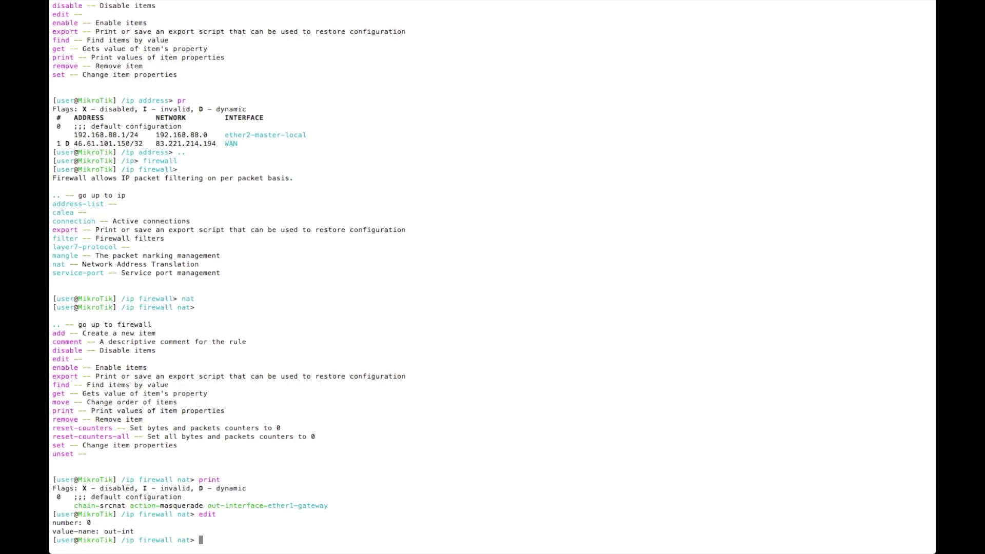
# Reprint the NAT rules to confirm rule 0 now shows out-interface=WAN
pyautogui.write('print')
pyautogui.press('Return')
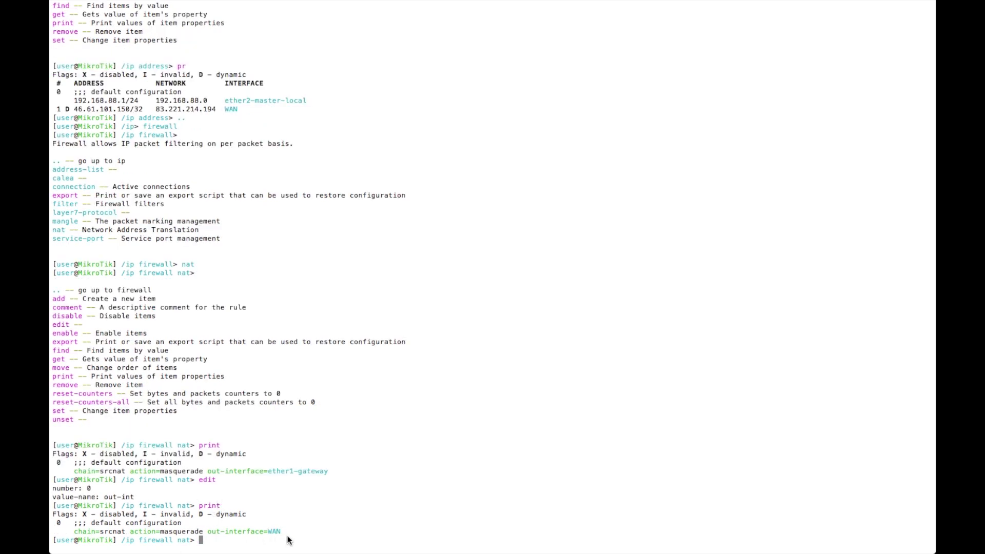
pyautogui.press('Up')
# Open a new Basic Terminal window from the Shell menu
pyautogui.moveTo(111, 4)
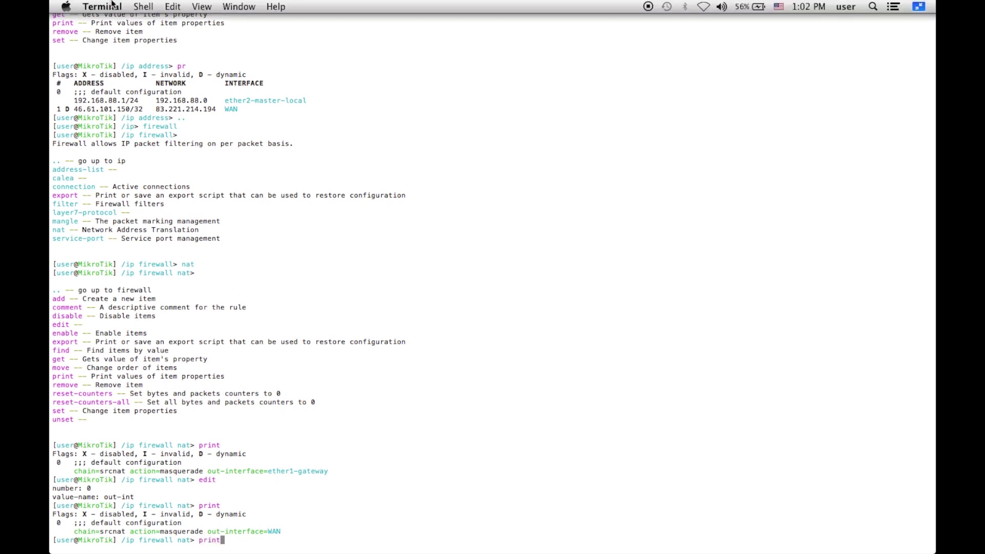
pyautogui.click(111, 5)
pyautogui.moveTo(144, 6)
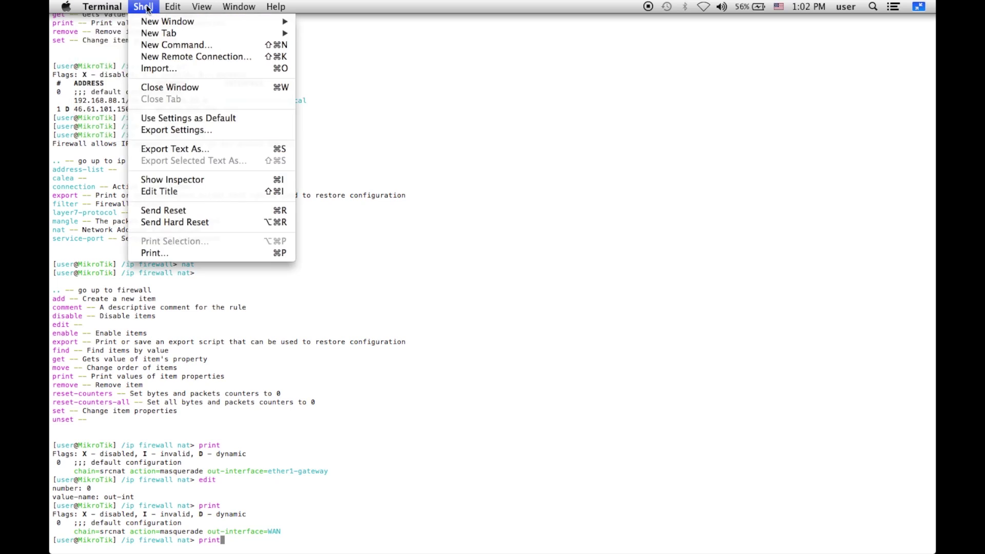
pyautogui.moveTo(151, 23)
pyautogui.click(359, 25)
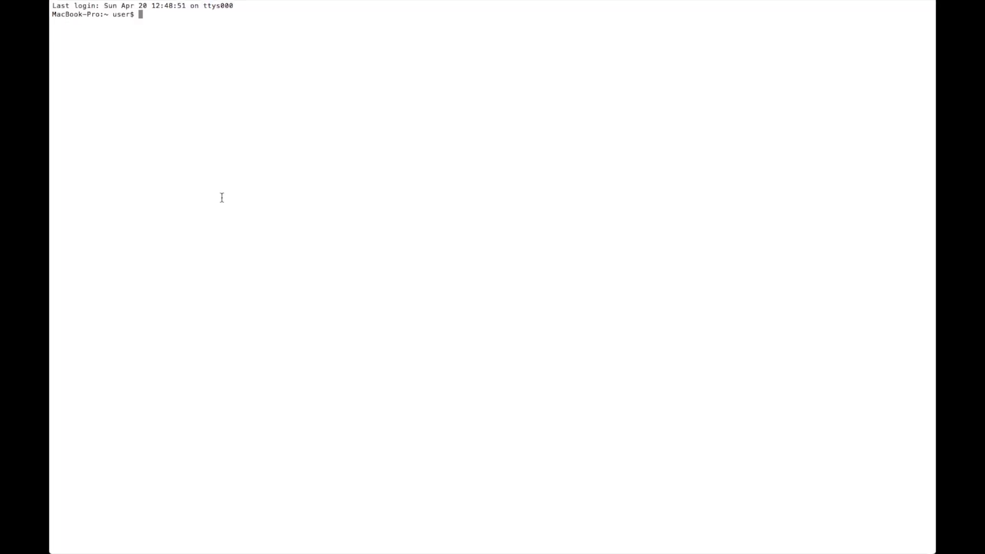
# Ping google.com, stop it (4 of 5 received, 20% loss), then exit full screen
pyautogui.write('ping')
pyautogui.write('google.com')
pyautogui.press('Return')
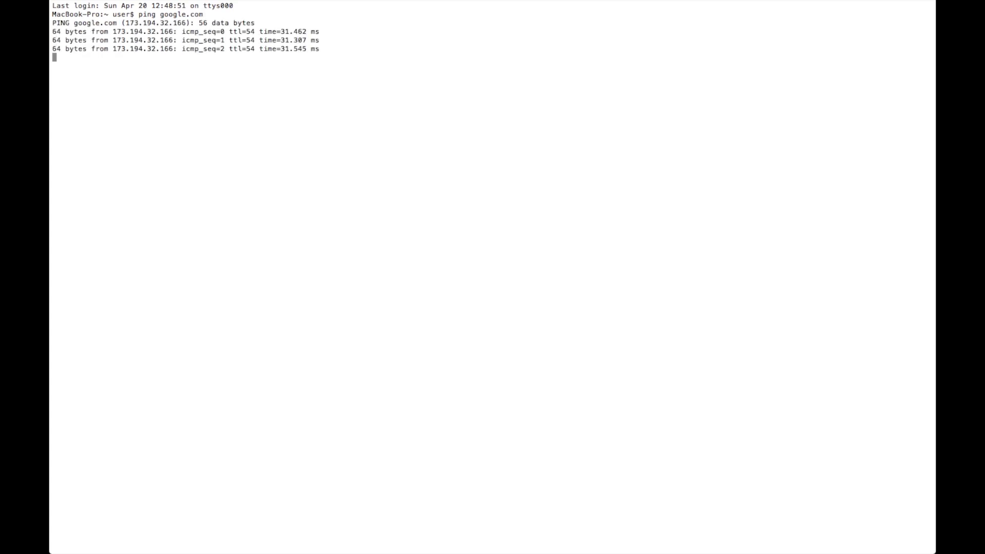
pyautogui.hotkey('ctrl', 'c')
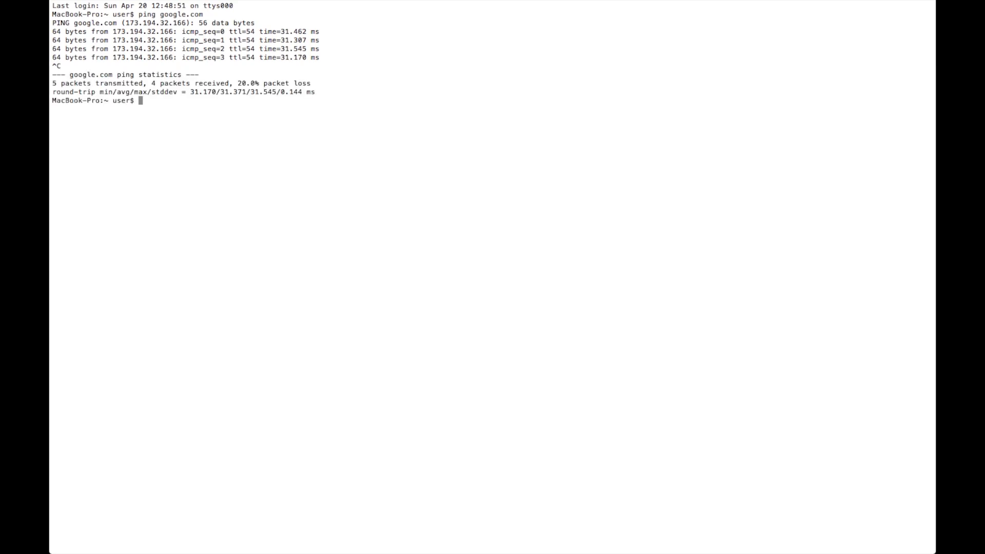
pyautogui.moveTo(457, 2)
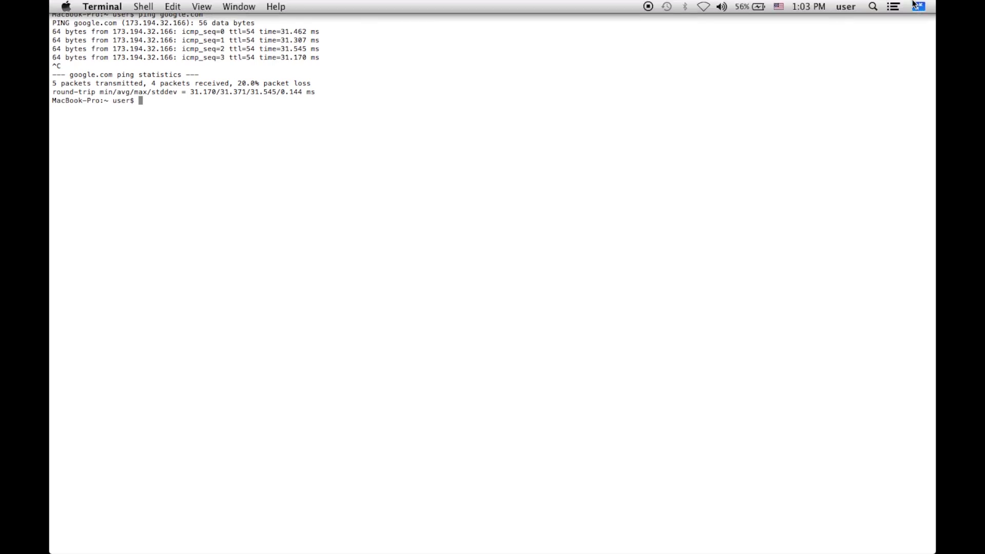
pyautogui.click(917, 5)
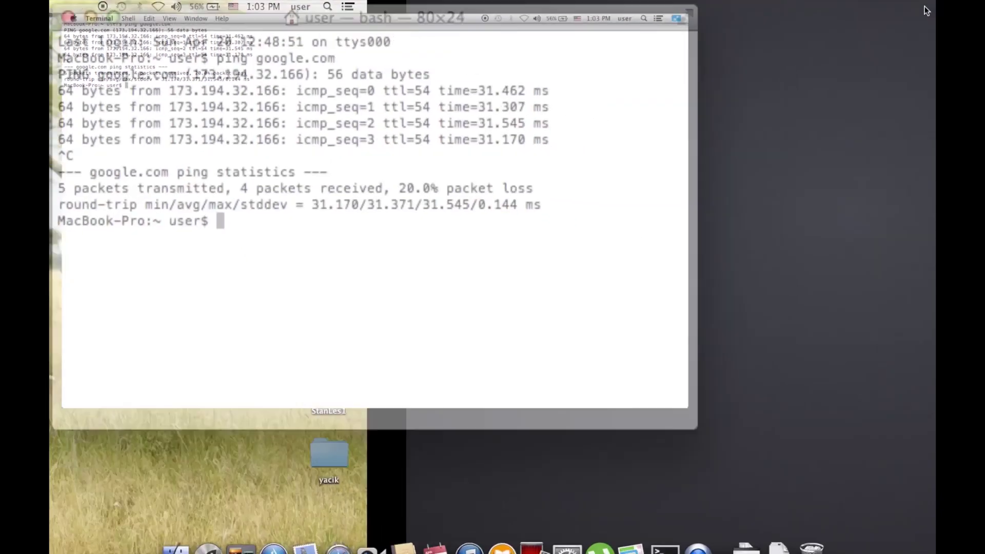